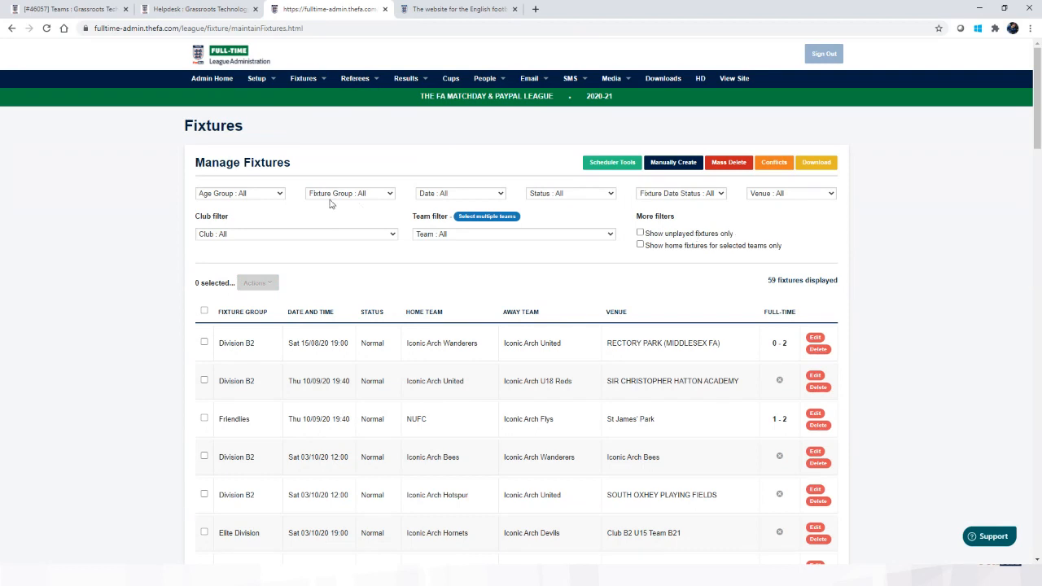
Filter the fixtures list to show only unplayed fixtures dated Sat 14/11/20
click(676, 236)
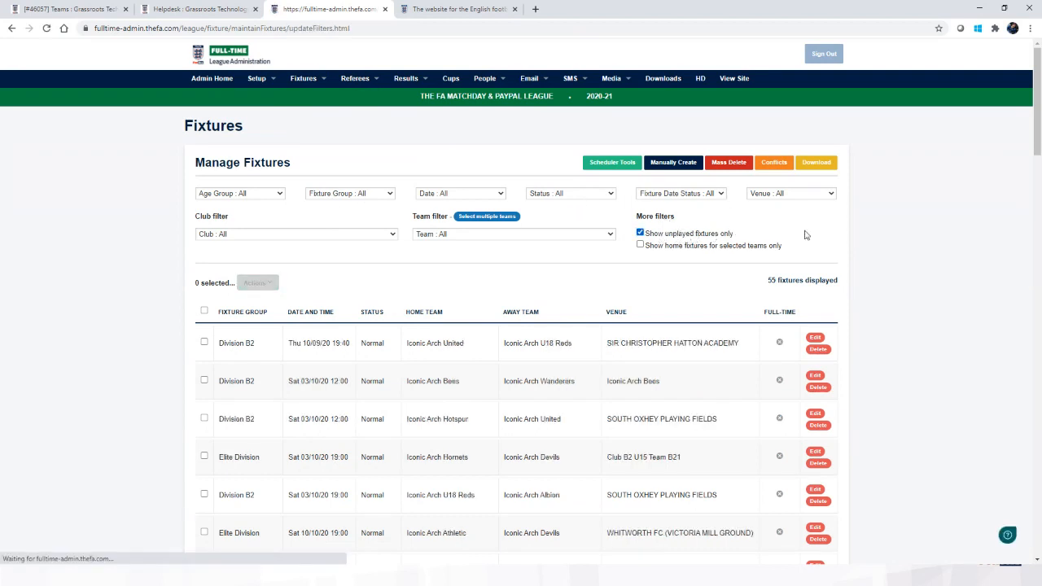
scroll(318, 373, down, 3)
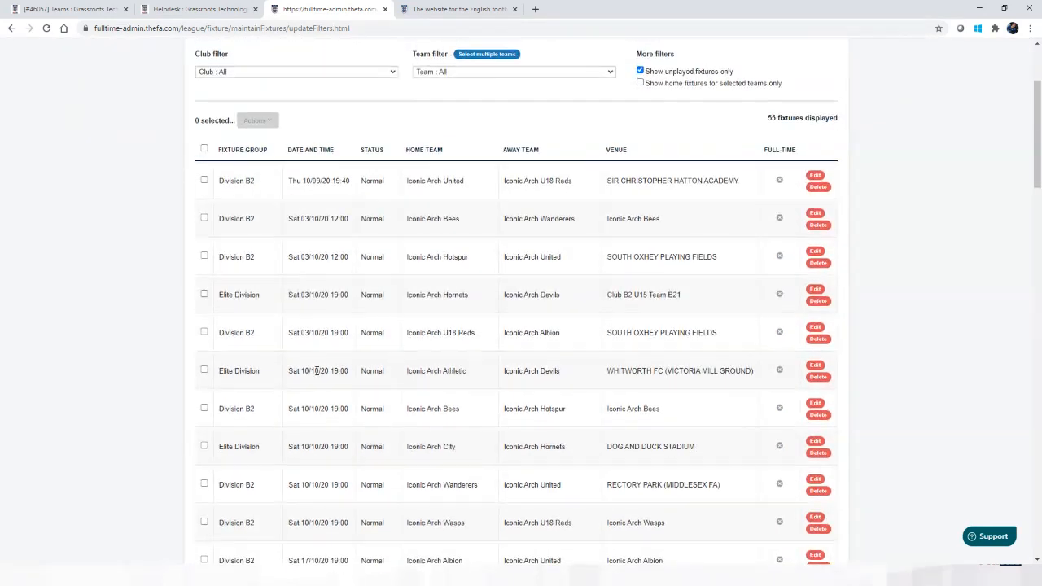
scroll(317, 371, up, 3)
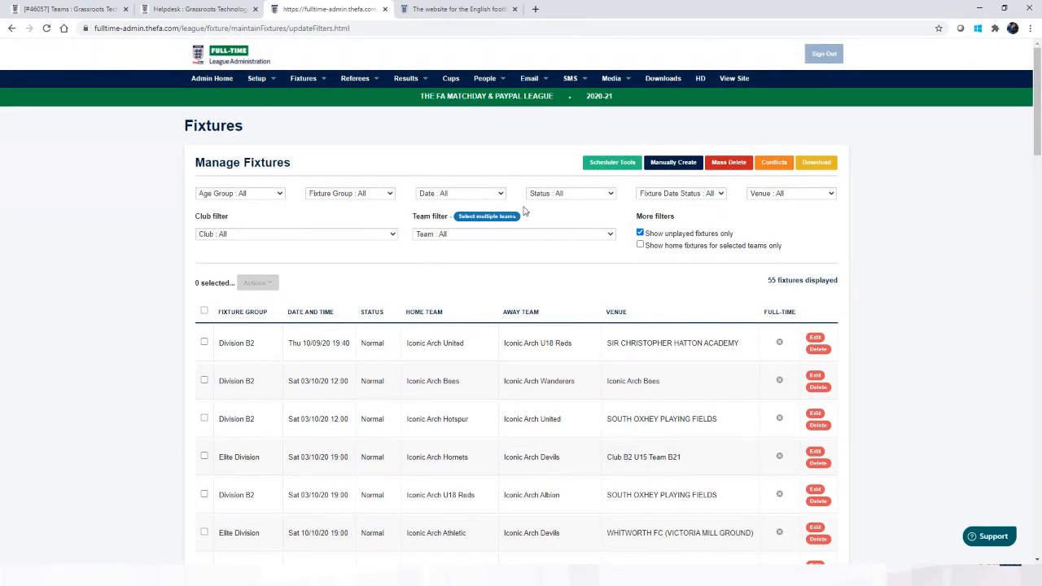
click(489, 195)
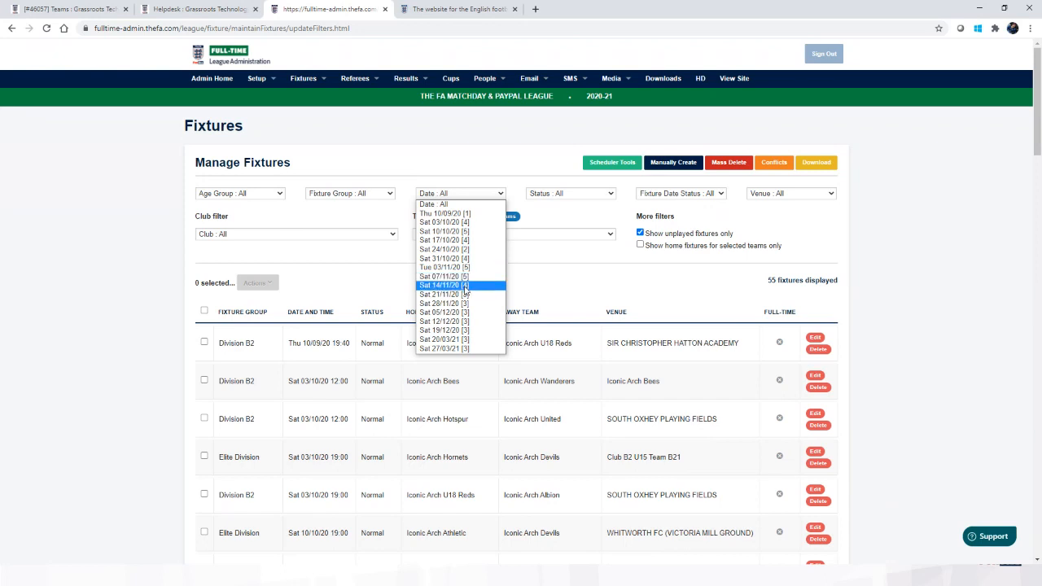
click(476, 286)
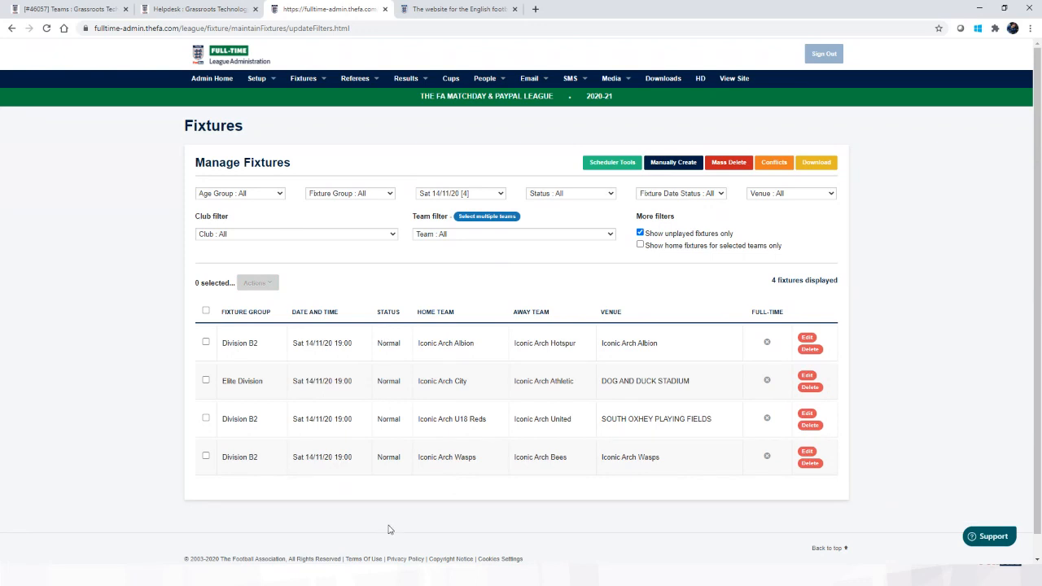
click(206, 310)
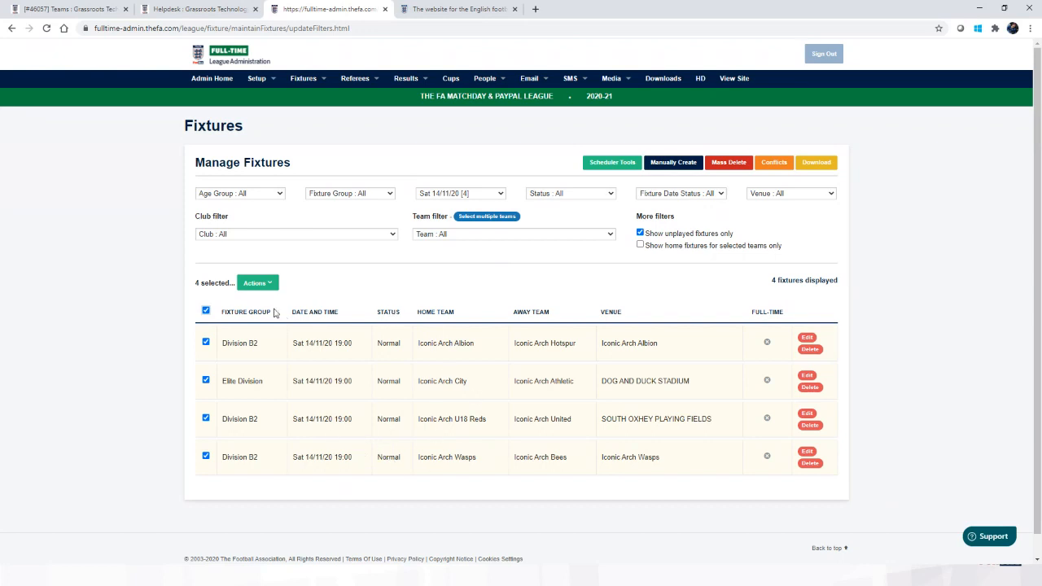
click(264, 286)
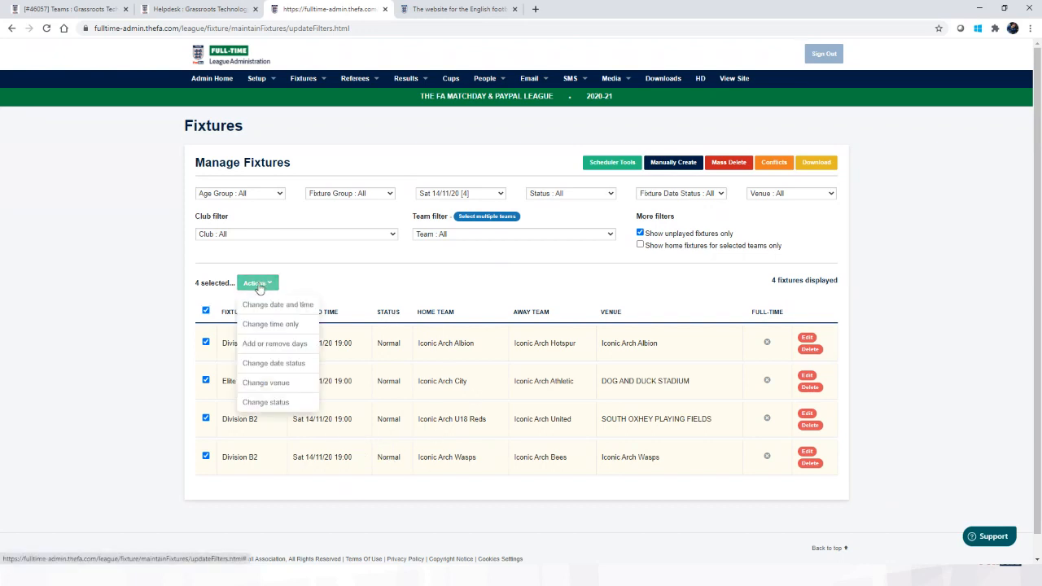
click(277, 306)
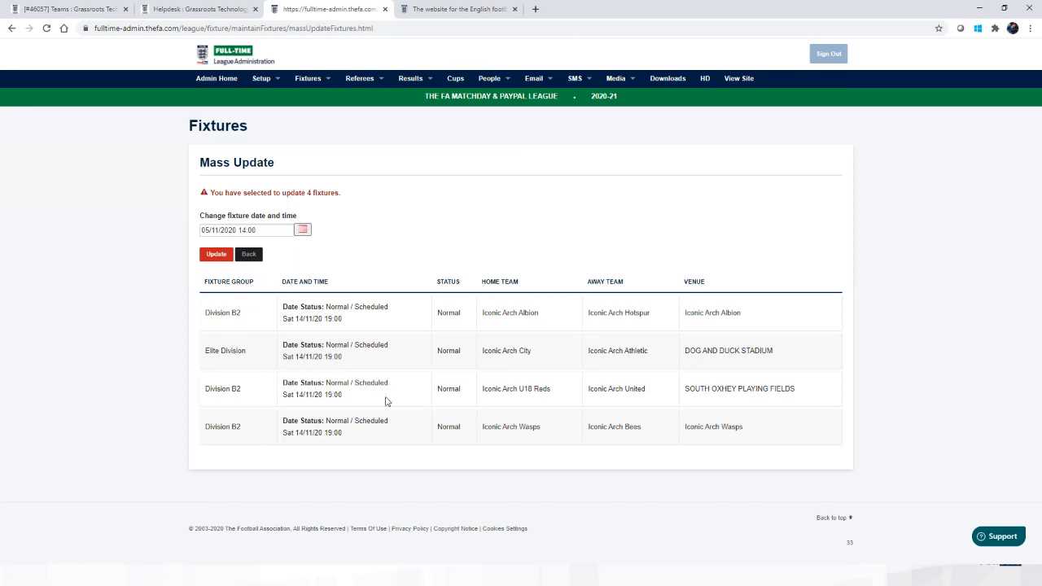
click(302, 230)
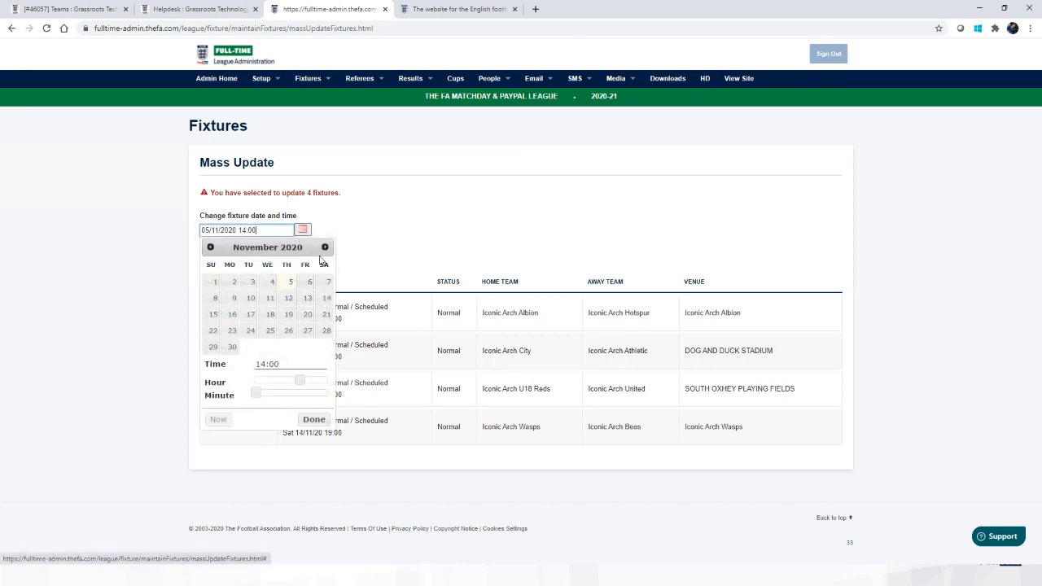
click(325, 247)
click(324, 246)
click(325, 247)
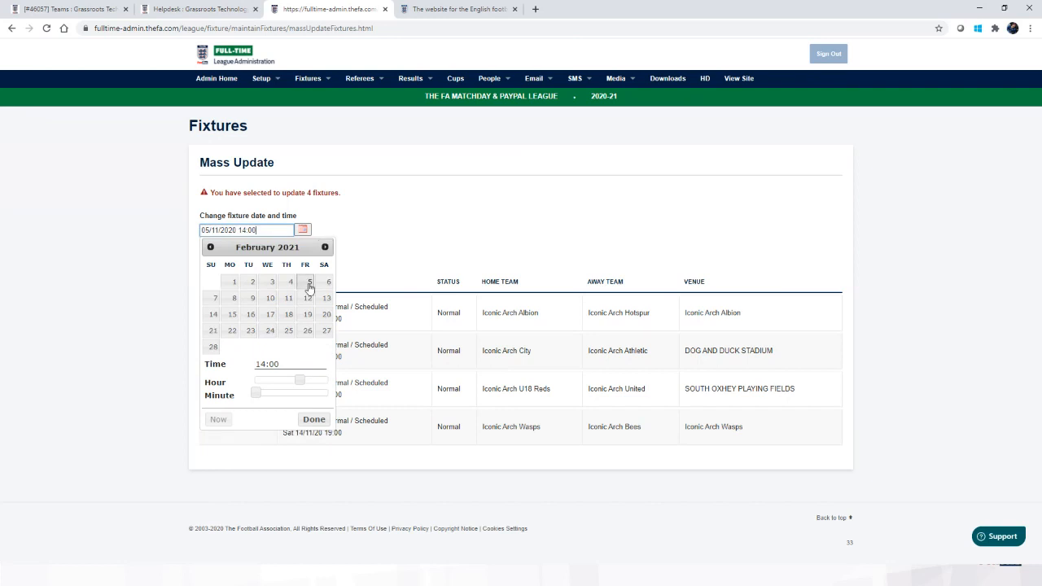
click(385, 238)
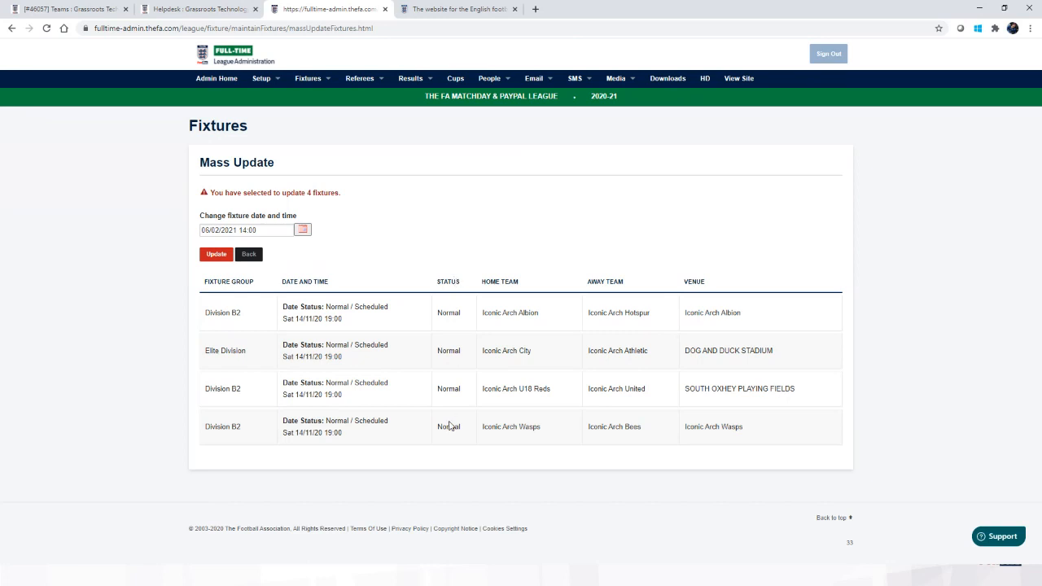
click(249, 254)
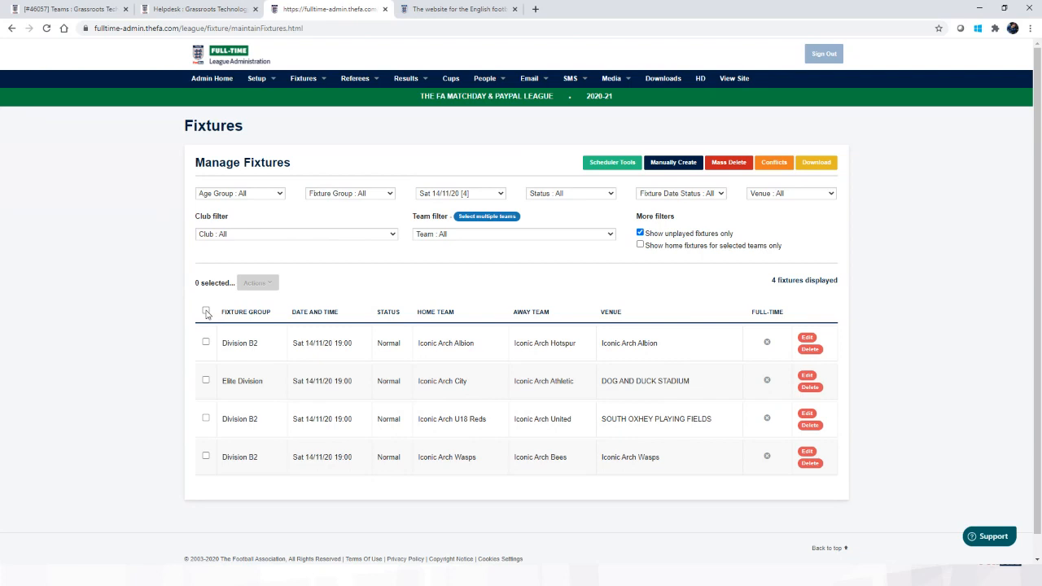
Select each of the four fixtures dated Sat 14/11/20 and mass-update their status to Postponed
click(206, 342)
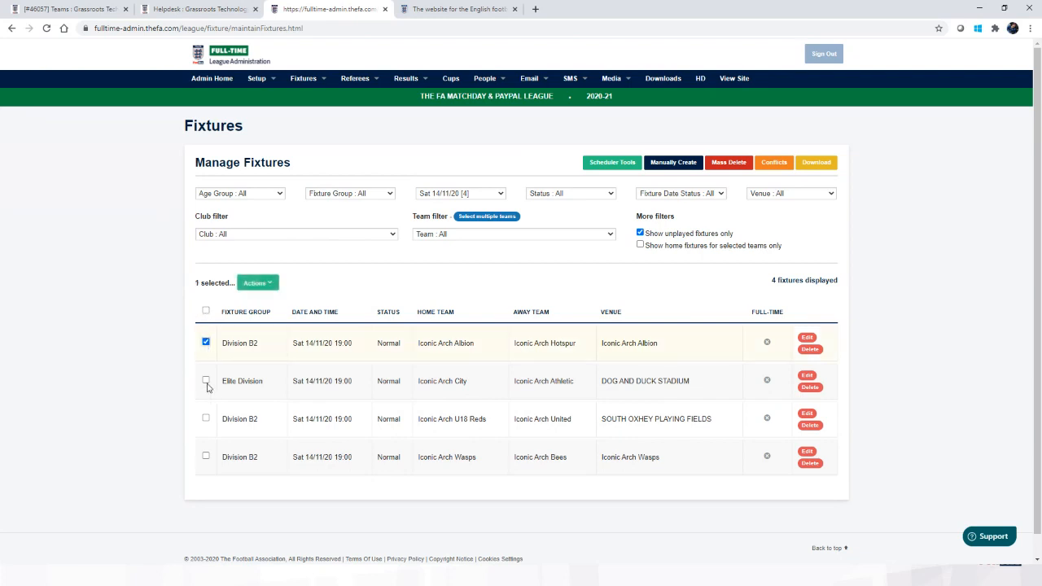
click(206, 380)
click(257, 283)
click(344, 286)
click(206, 418)
click(206, 456)
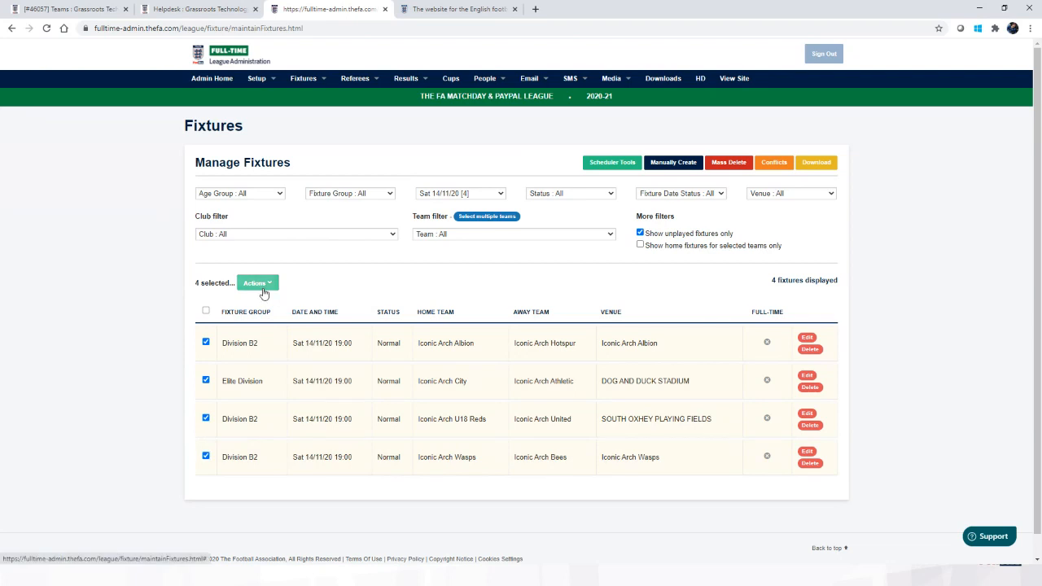
click(262, 289)
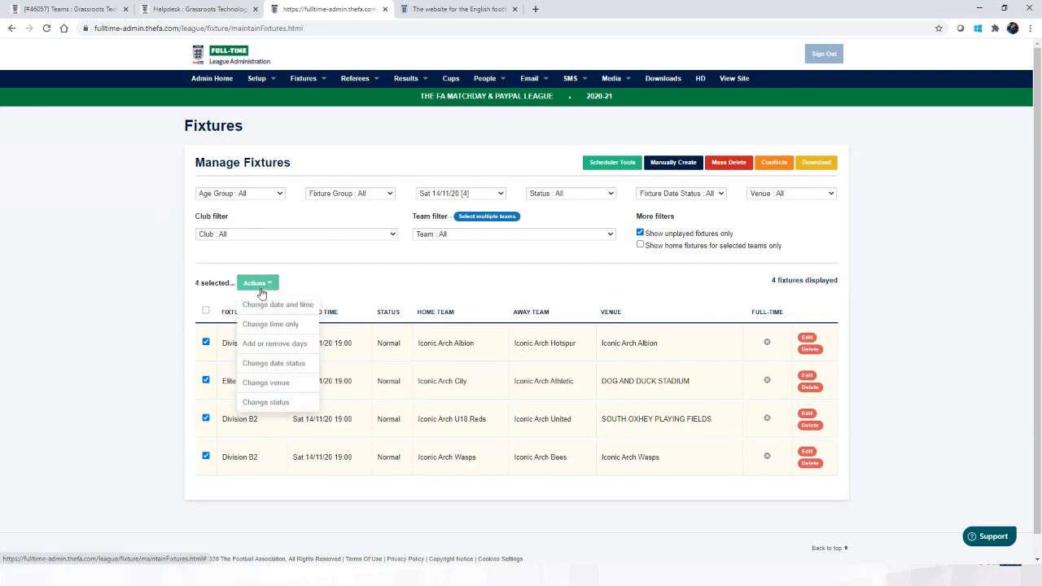
click(260, 403)
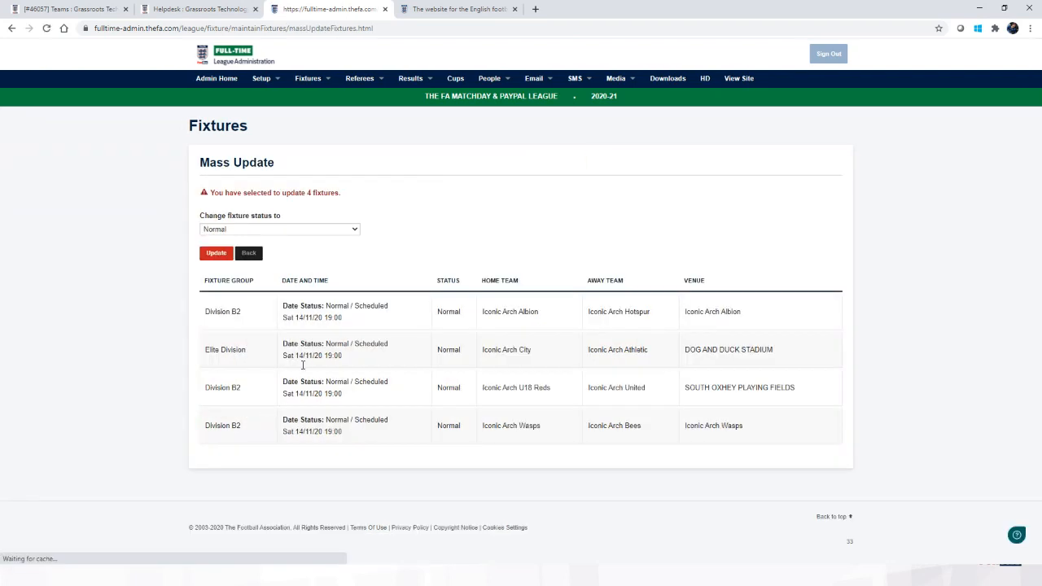
click(275, 231)
click(242, 258)
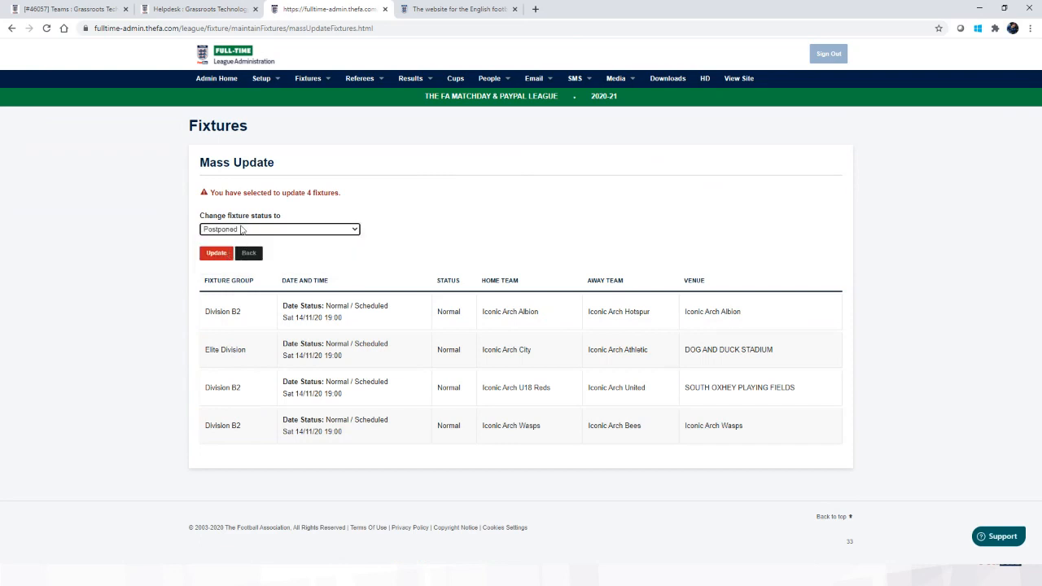
click(227, 254)
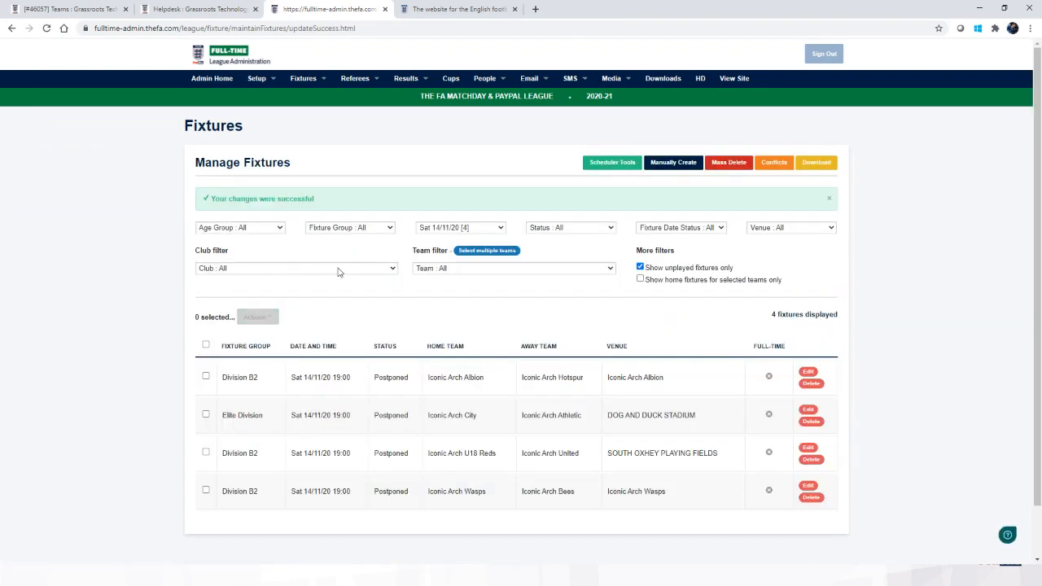
Reset the date filter to all dates and filter the fixtures by Postponed status
click(476, 230)
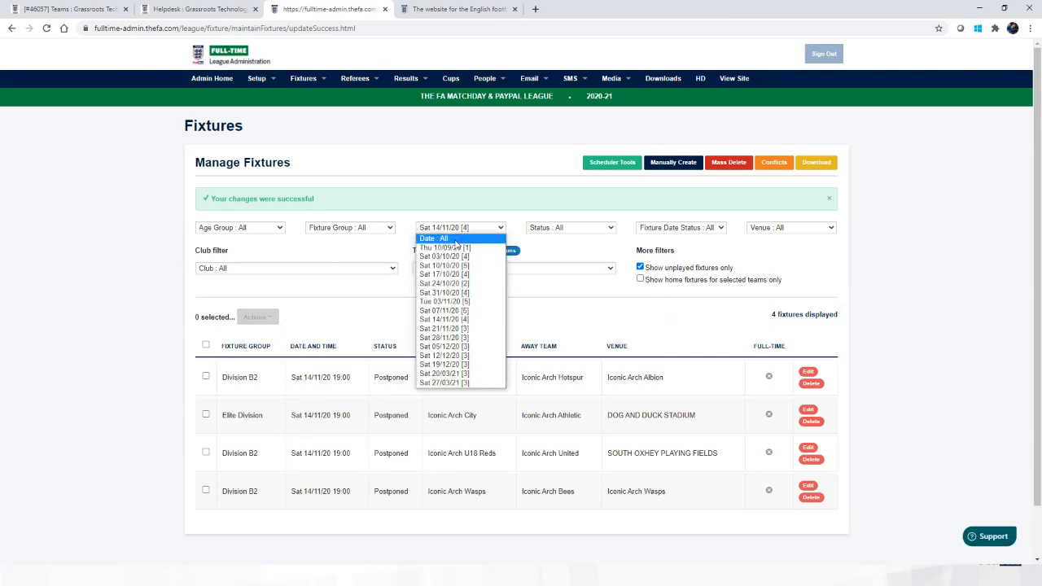
click(472, 238)
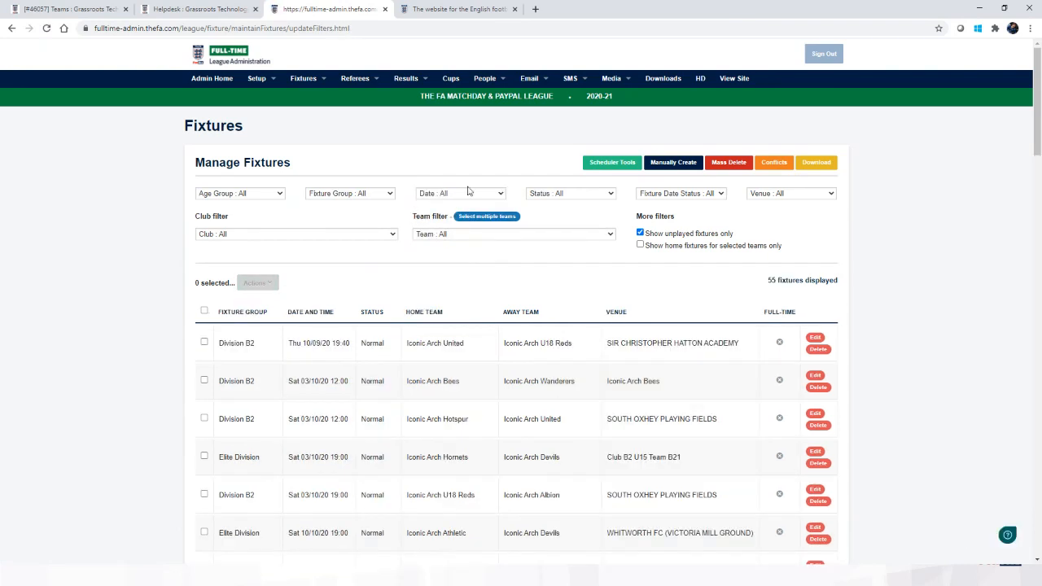
click(560, 194)
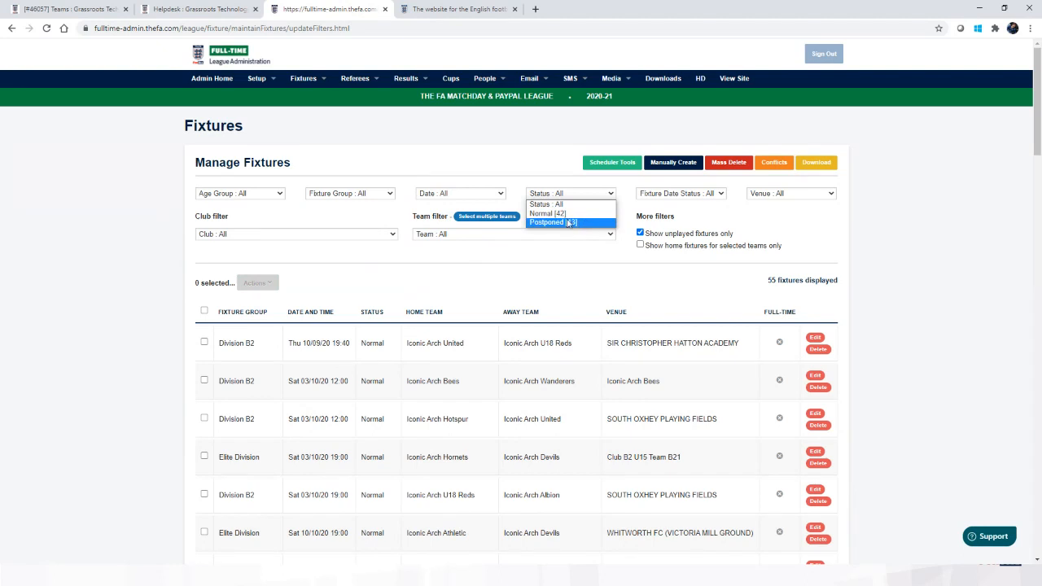
click(567, 222)
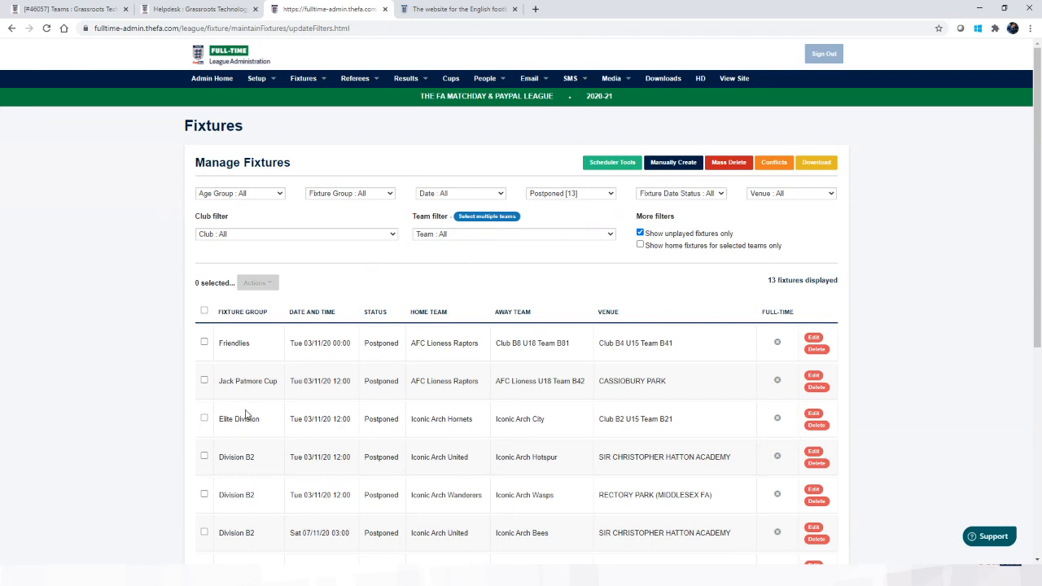
Try to mass-change the date and time of the first three postponed fixtures with the ordinary Change date and time action
scroll(230, 377, down, 1)
click(203, 288)
click(204, 326)
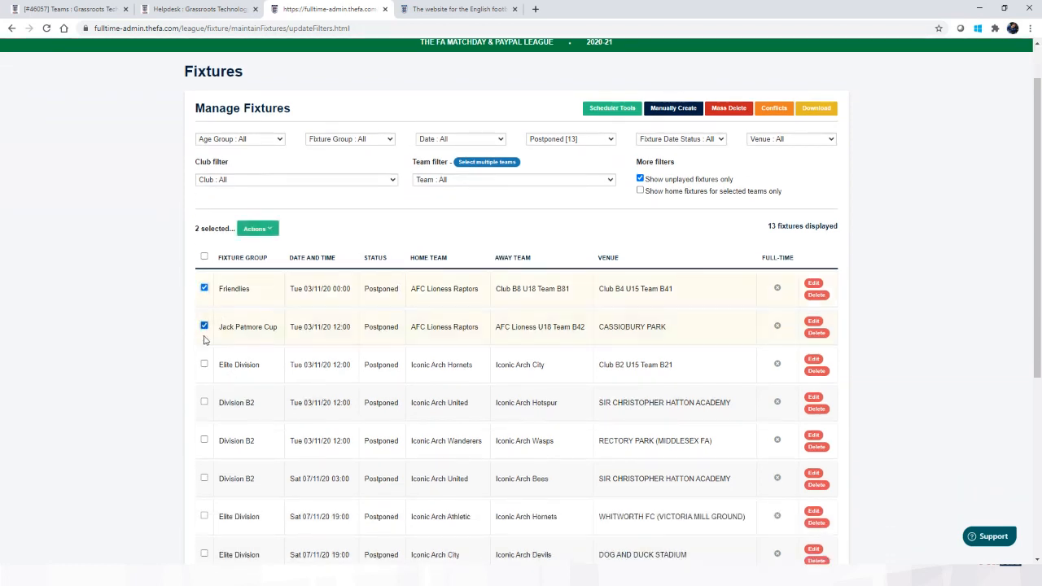
click(203, 364)
click(259, 229)
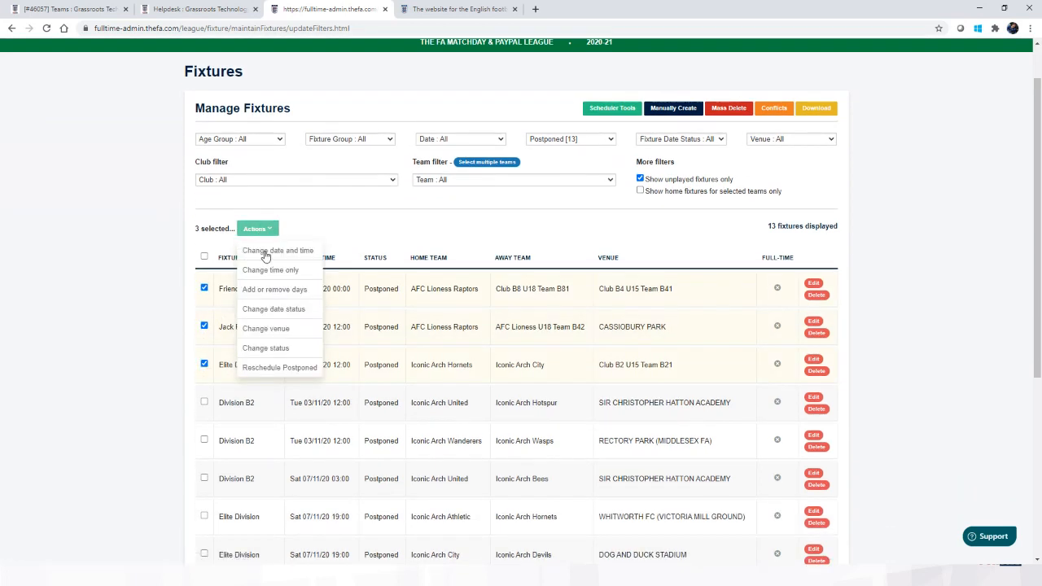
click(264, 250)
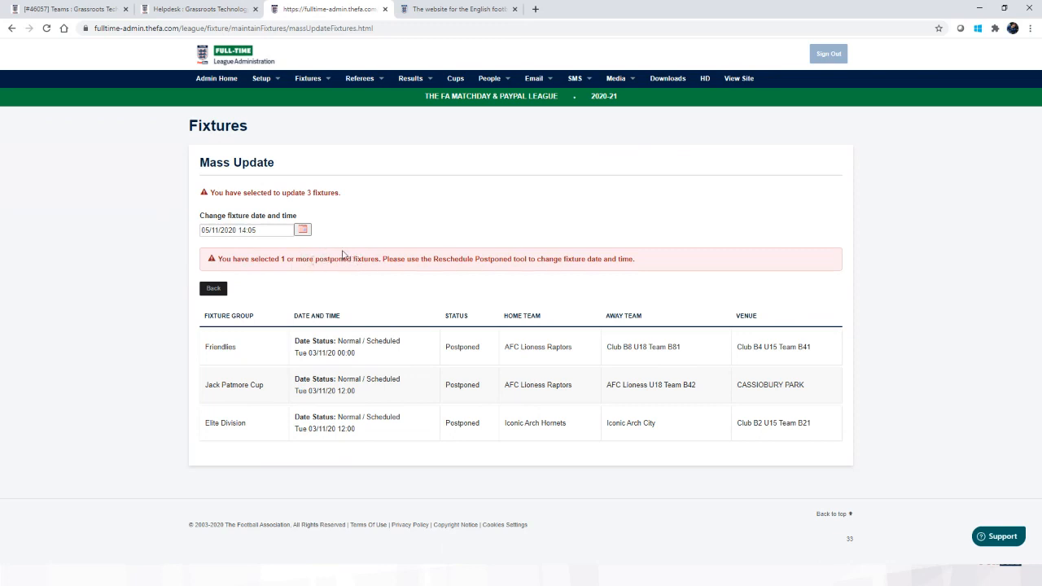
click(215, 290)
Reschedule the first three postponed fixtures (Friendlies, Jack Patmore Cup and Elite Division) to 03/04/2021 12:00 with the Reschedule Postponed action
click(204, 343)
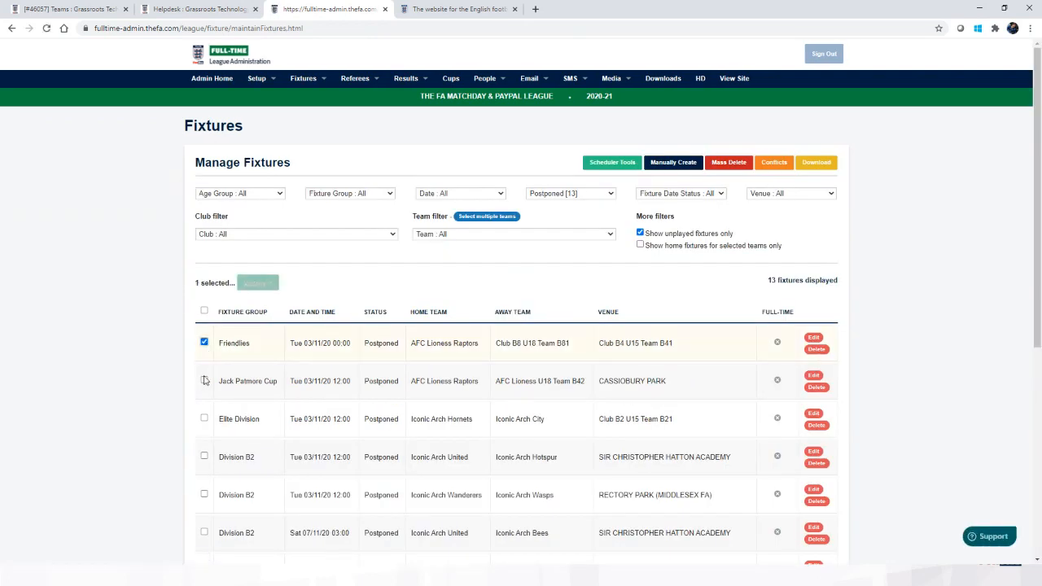
click(204, 380)
click(264, 284)
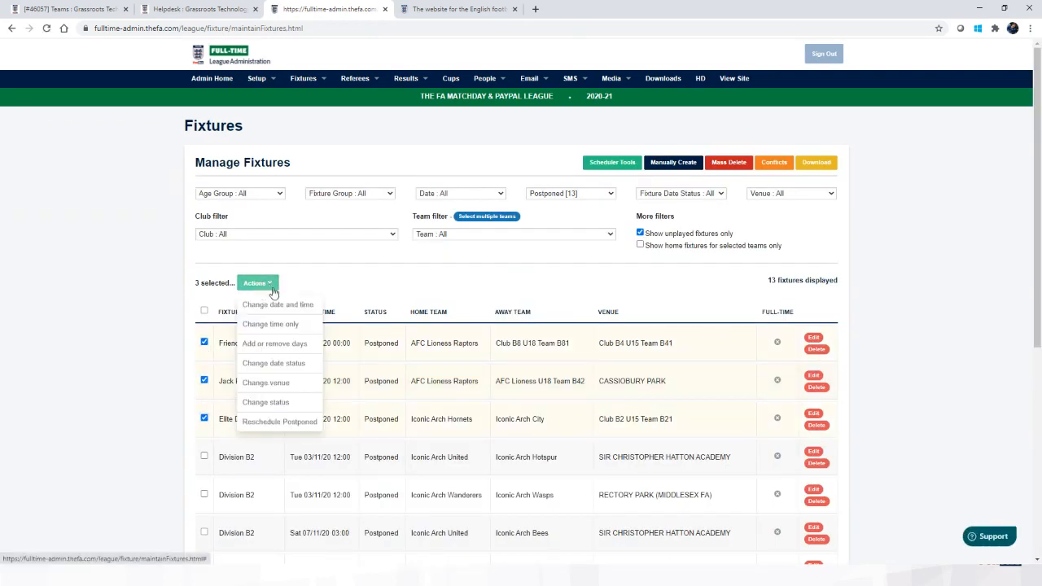
click(280, 421)
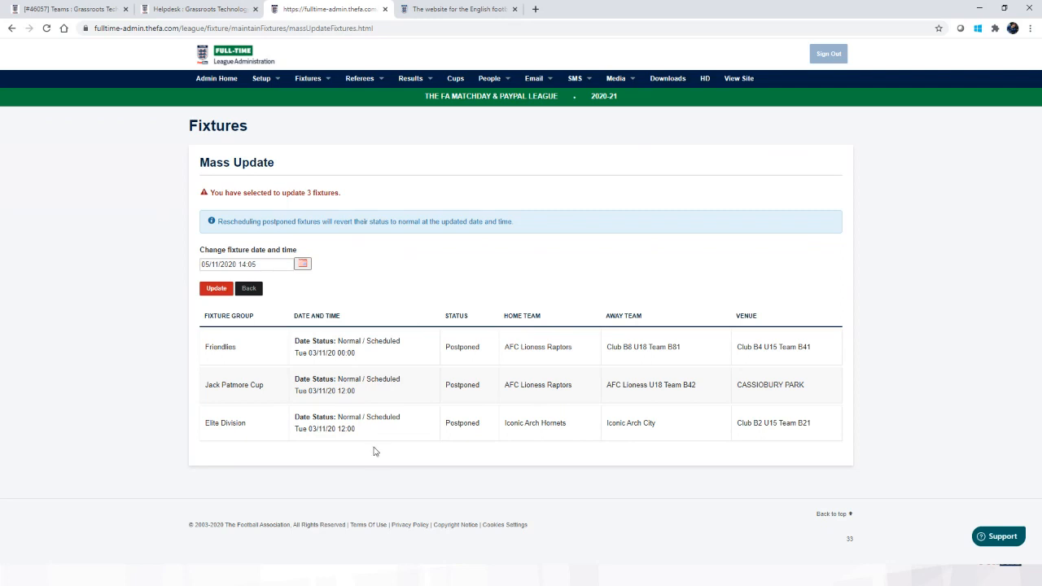
click(302, 264)
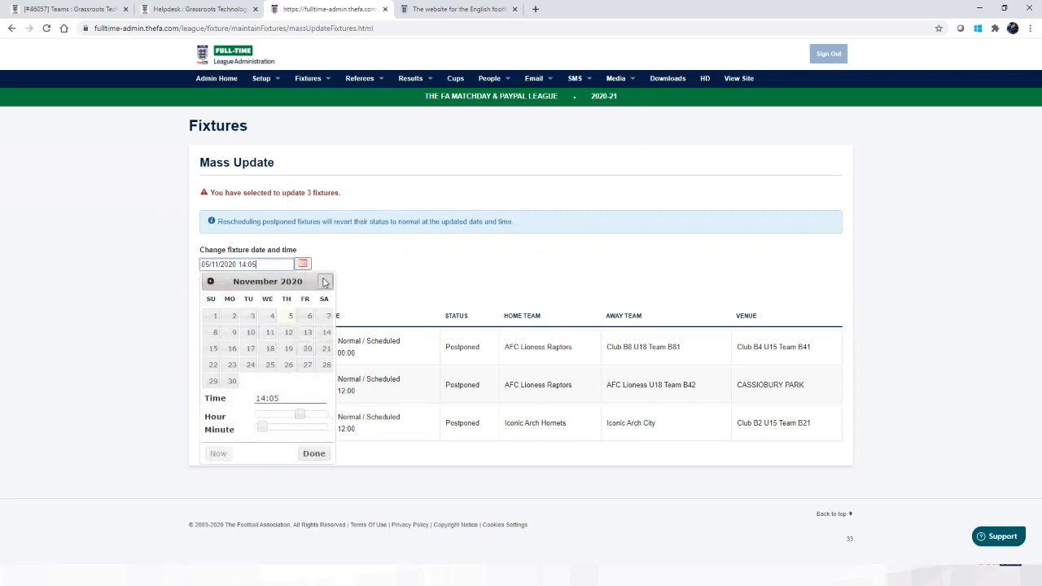
click(324, 282)
click(324, 282)
click(324, 281)
click(324, 282)
click(324, 282)
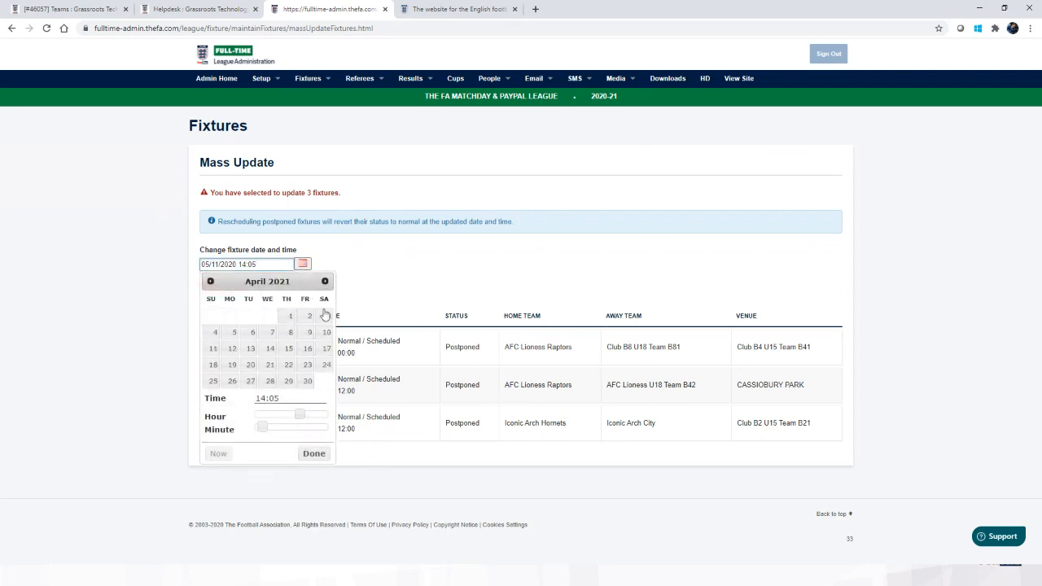
click(327, 318)
drag(299, 416, 254, 428)
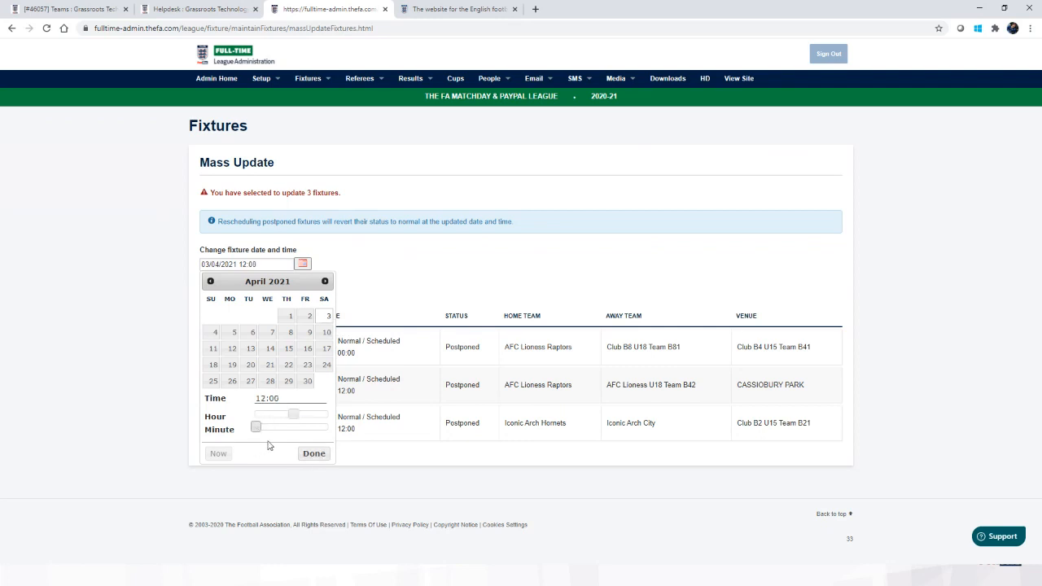
click(313, 454)
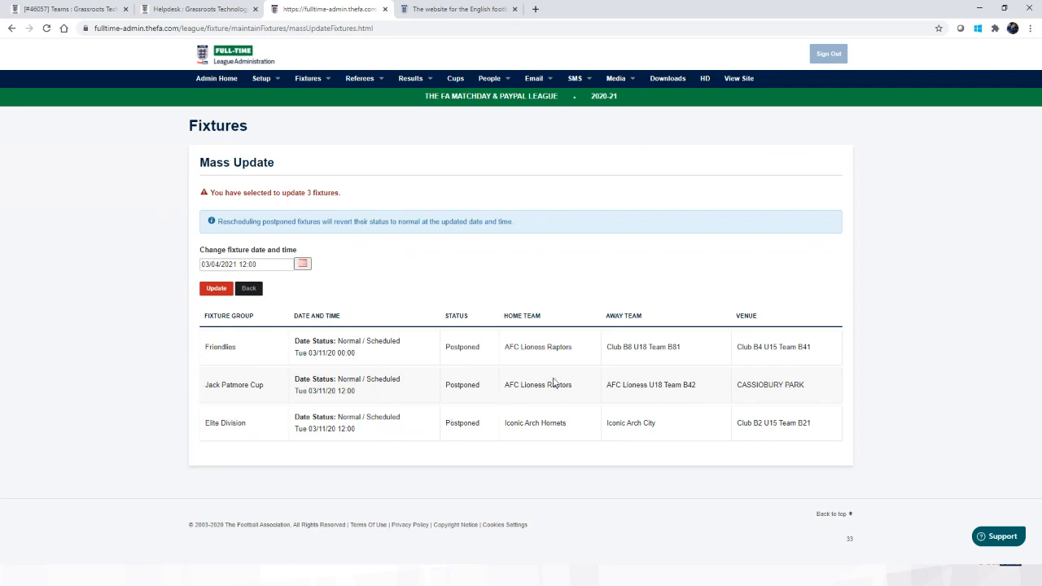
click(216, 290)
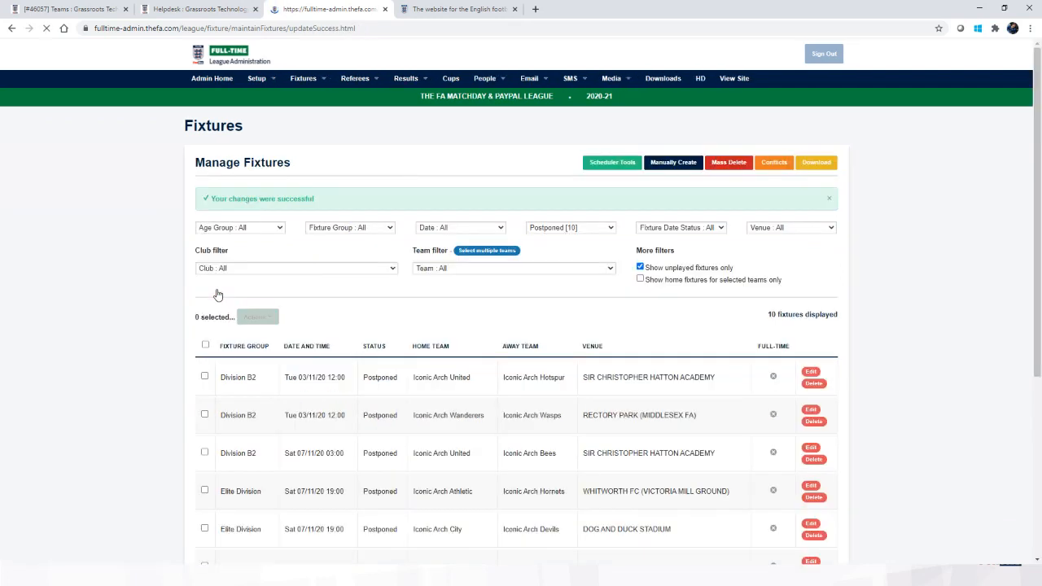
Reset the status filter so that fixtures of all statuses are listed
click(548, 227)
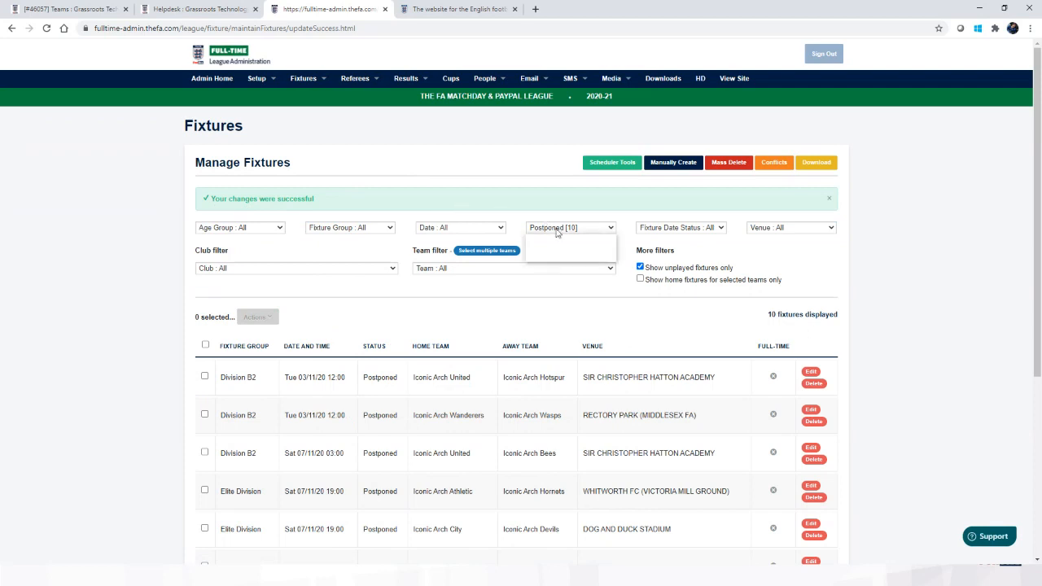
click(547, 237)
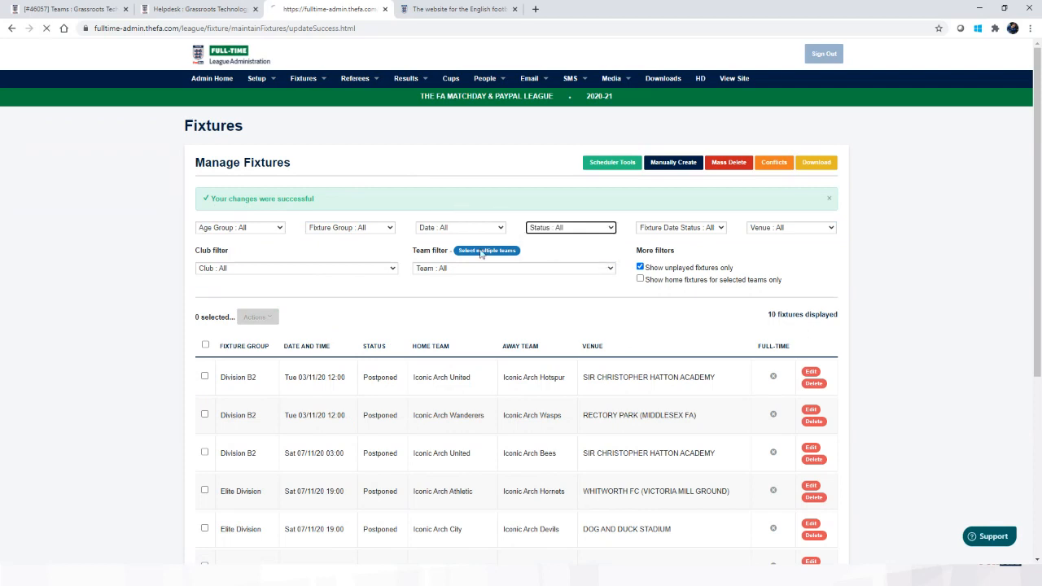
Filter the fixtures by the date Sat 03/04/21 and select all the listed fixtures to review their rescheduled details
click(388, 195)
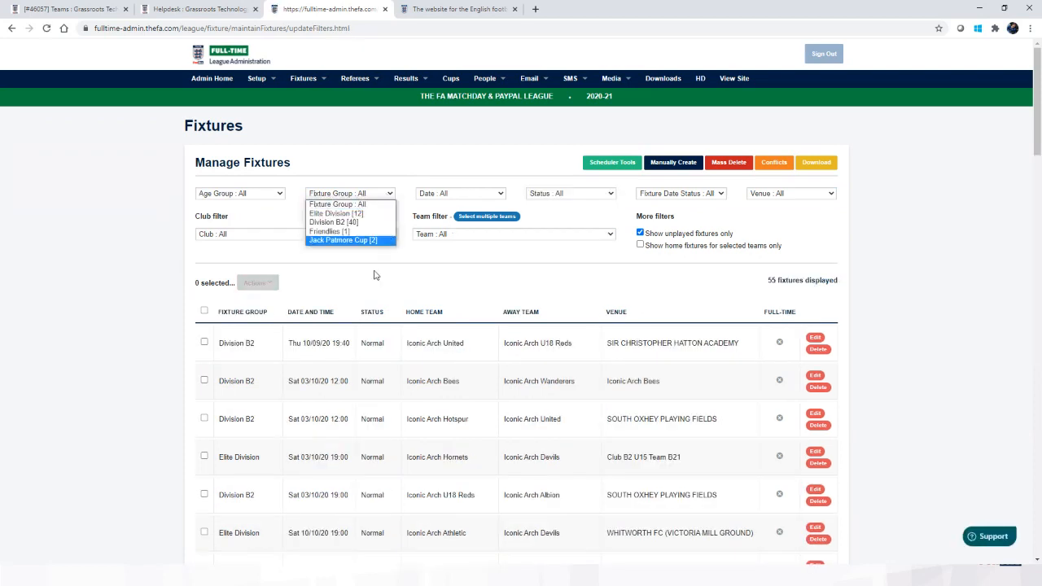
click(459, 193)
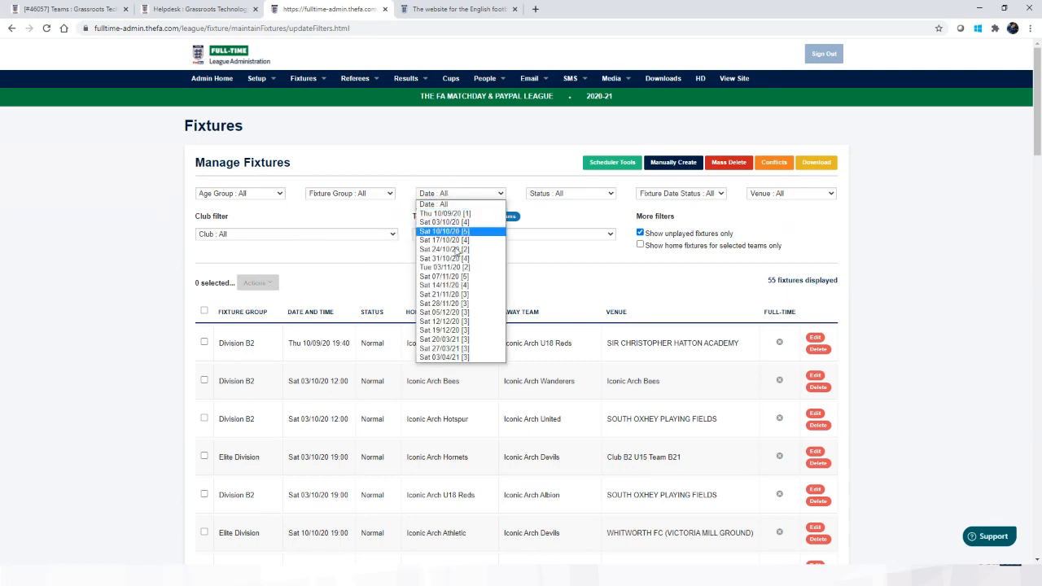
click(455, 357)
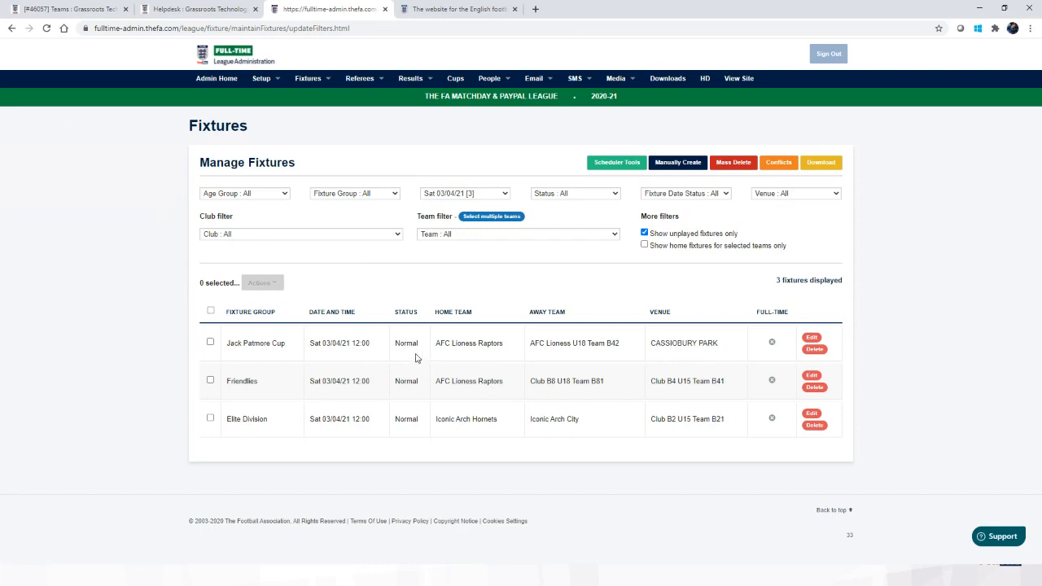
click(210, 312)
Reset the date filter to all dates and filter the fixtures by Postponed status
click(500, 193)
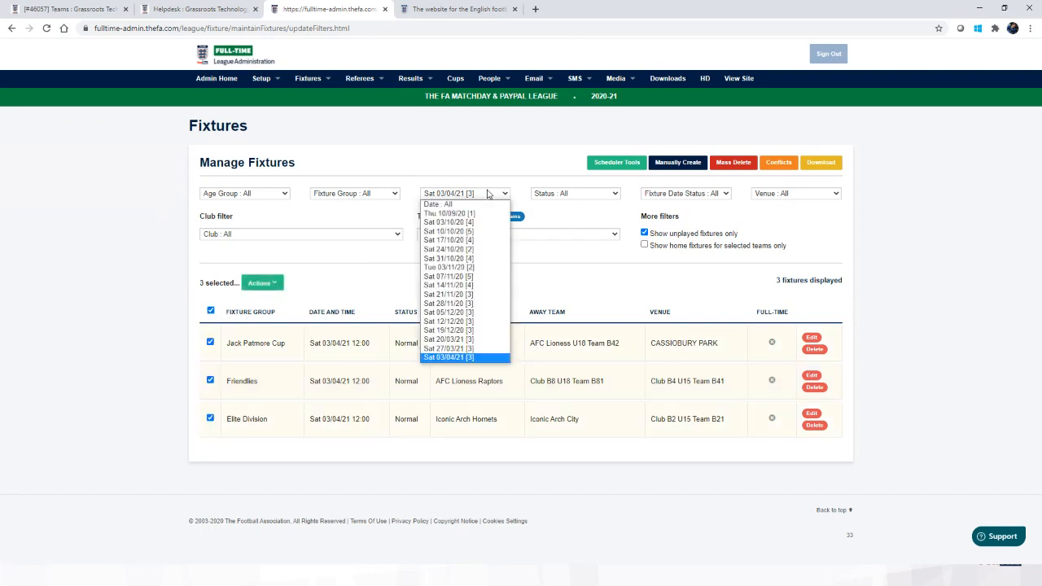
click(537, 197)
click(491, 197)
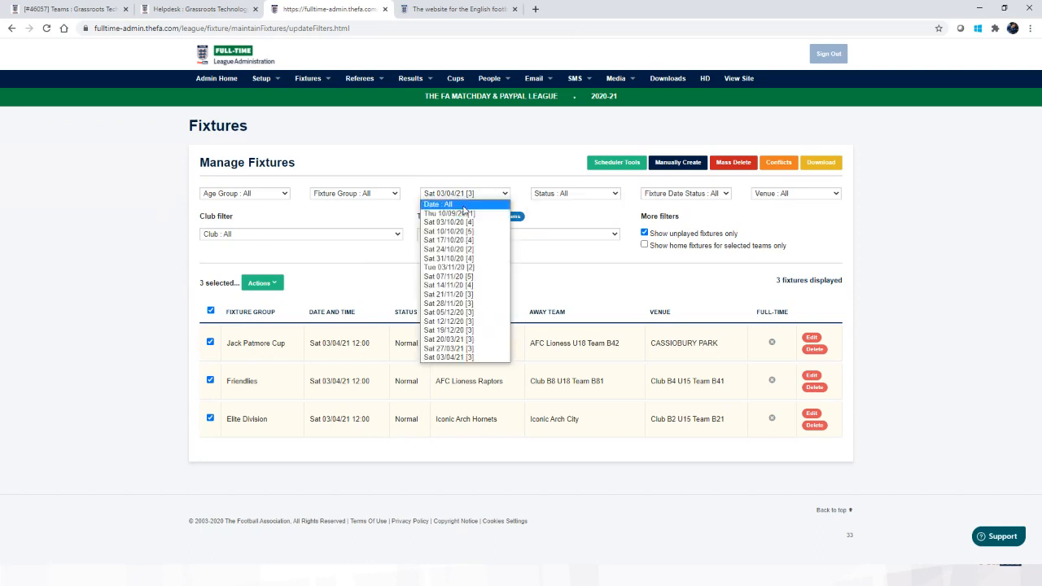
click(487, 203)
click(560, 199)
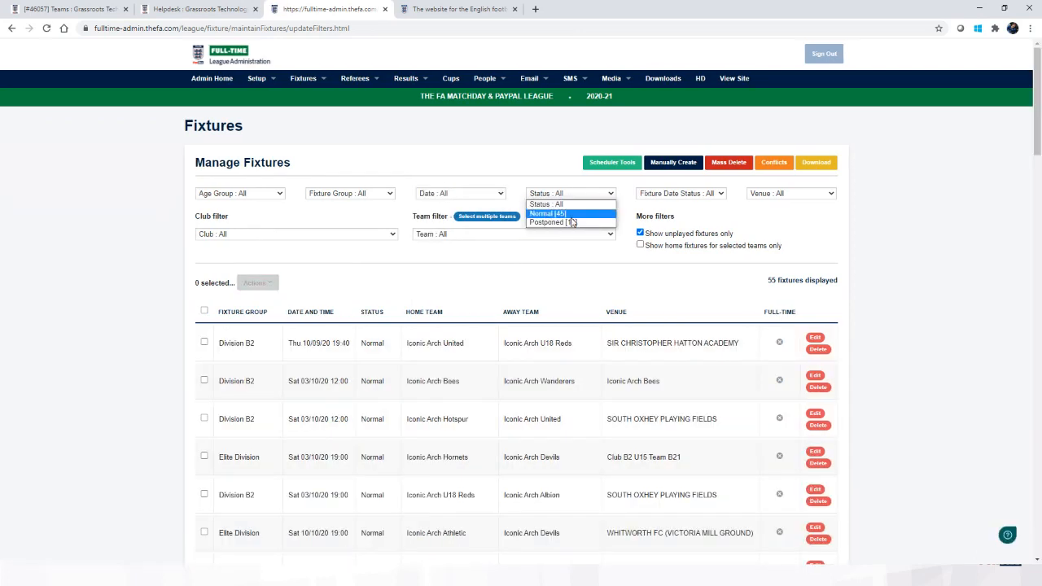
click(570, 225)
Review the actions available for the postponed Iconic Arch United v Iconic Arch Hotspur fixture, and deselect it again
click(205, 343)
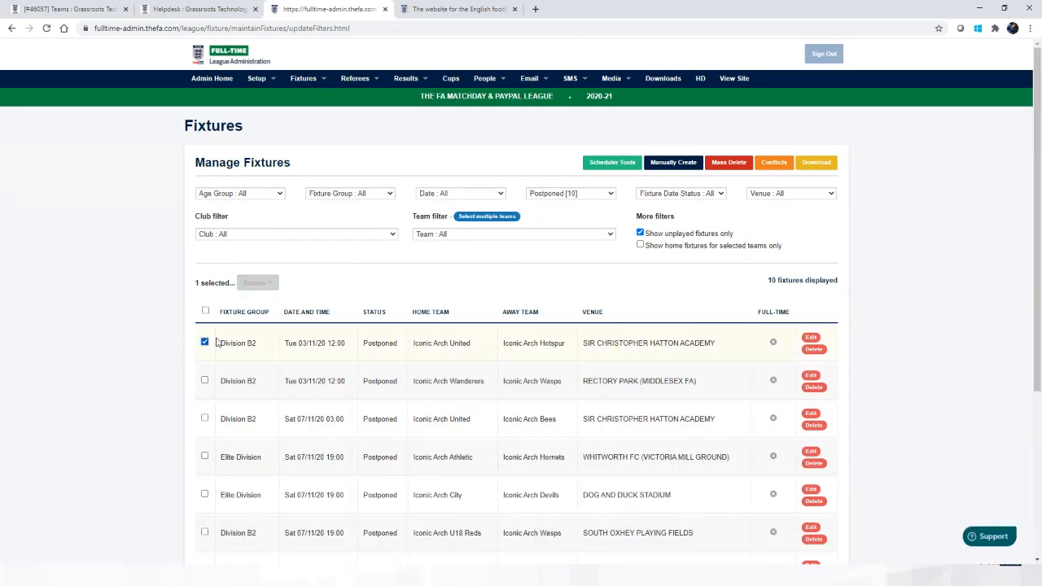
click(262, 282)
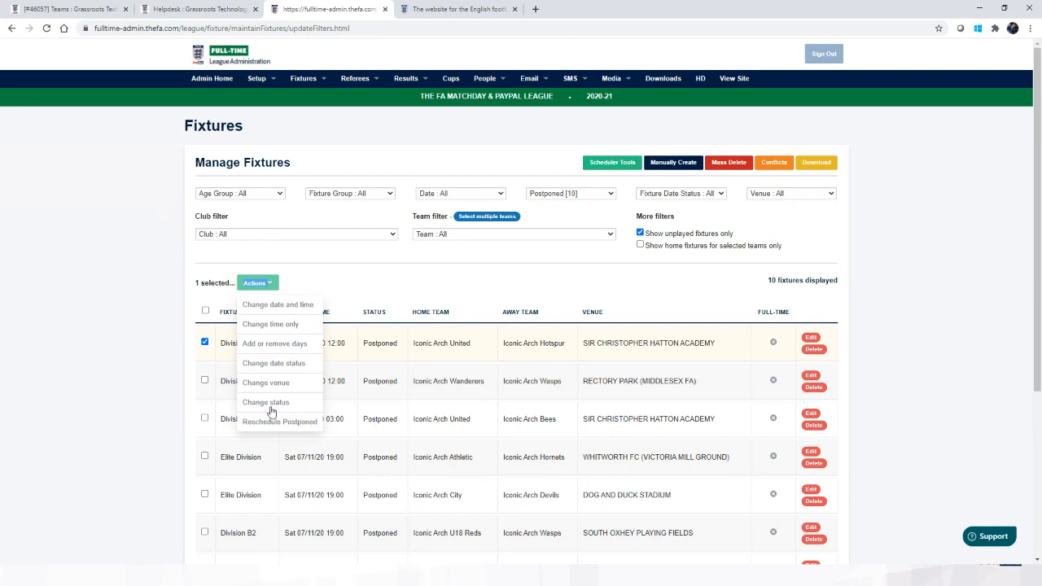
click(204, 342)
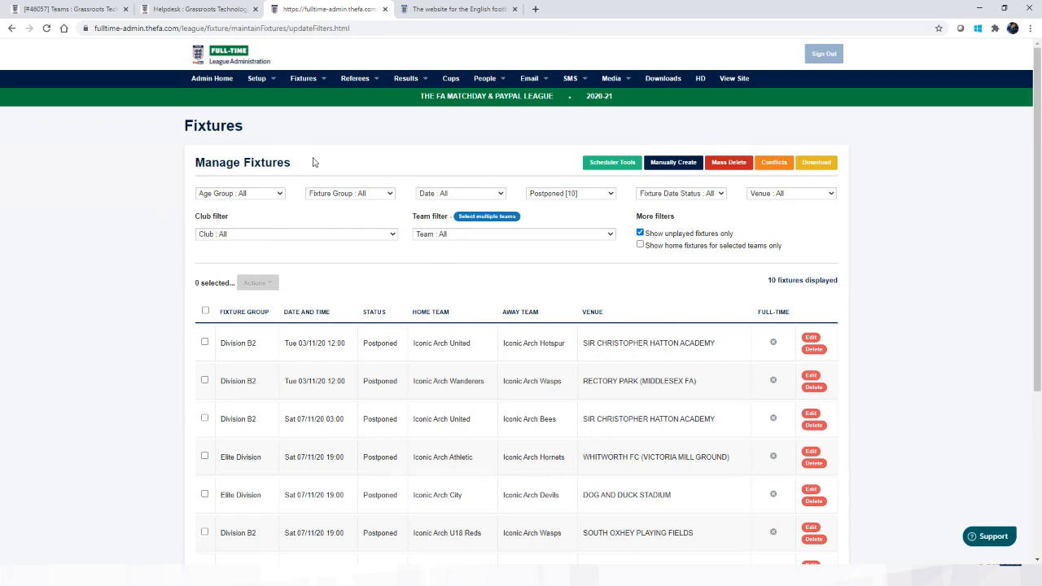
Open the Reschedule tool of the Advanced Scheduler and advance from its Settings stage to Timeslots
mouse_move(303, 80)
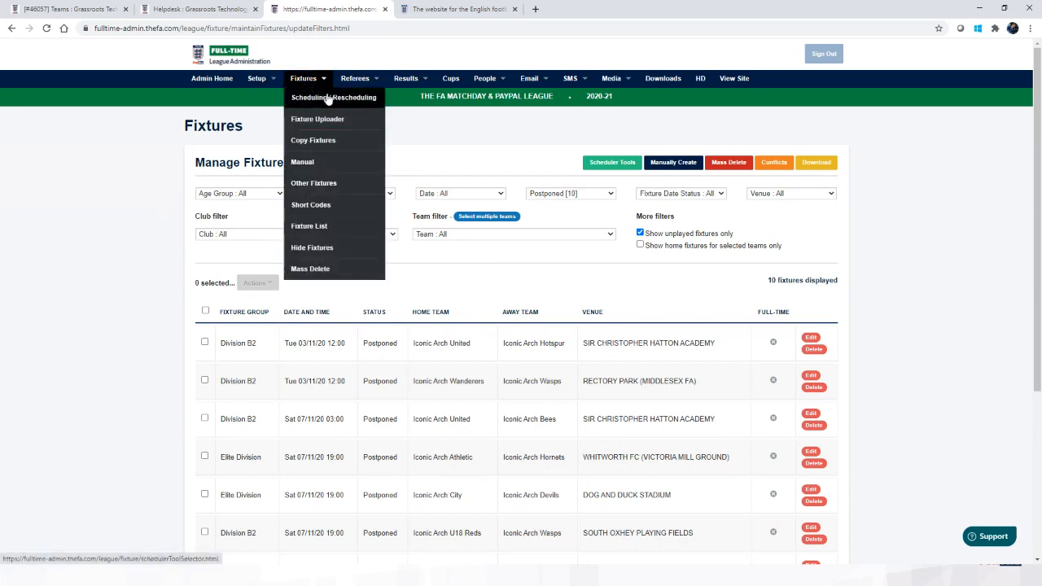
click(325, 99)
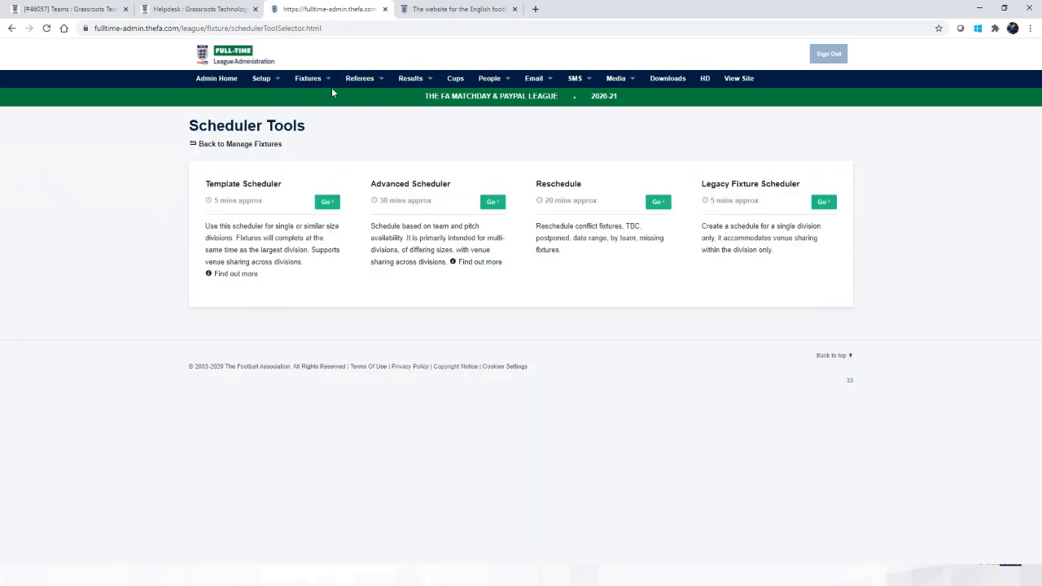
click(661, 204)
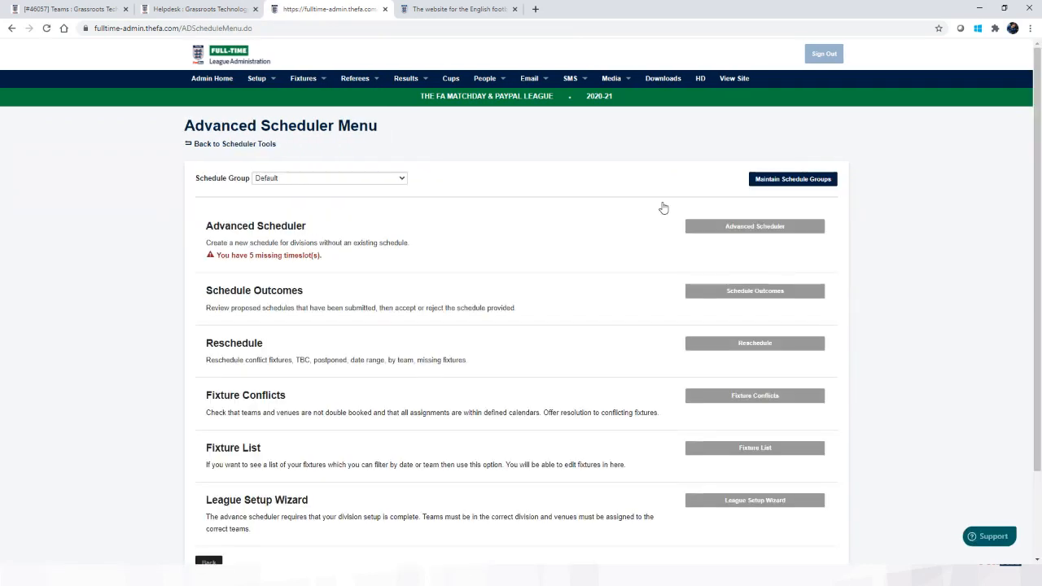
click(742, 347)
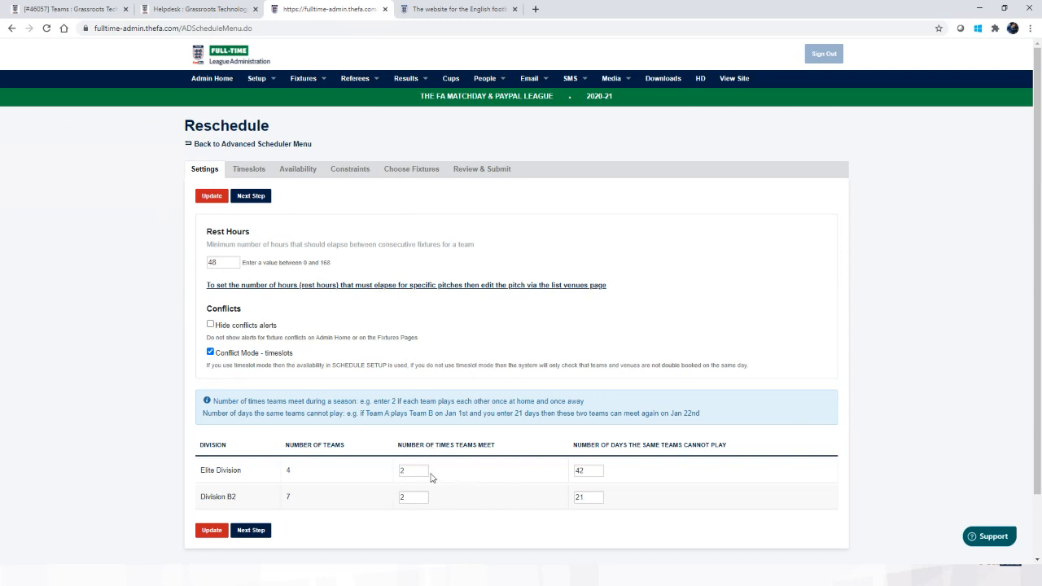
click(240, 199)
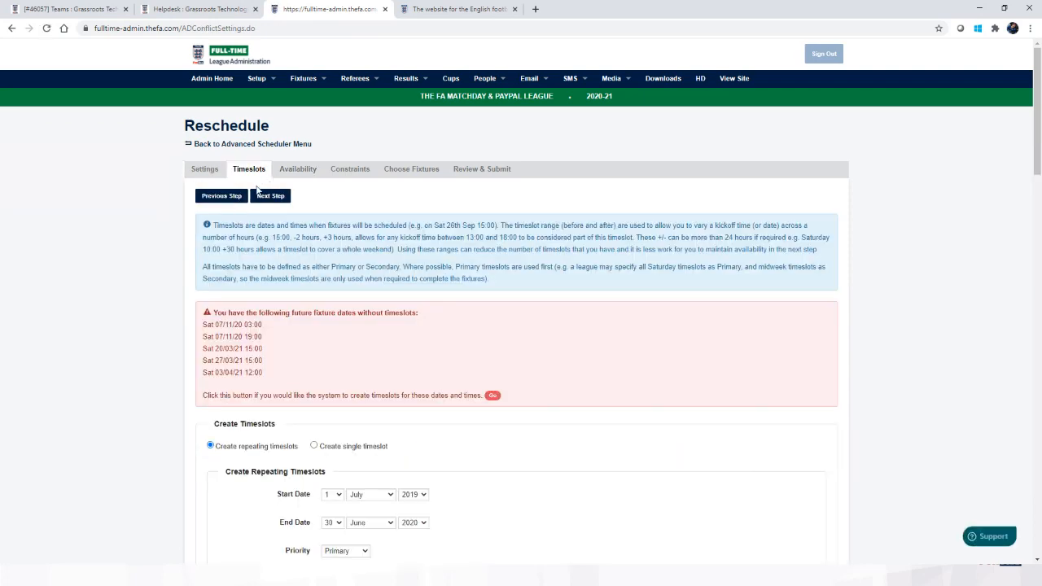
Delete the Sat 14/11/20 19:00 and Tue 17/11/20 19:00 timeslots from the Default schedule group
scroll(254, 210, down, 3)
scroll(253, 210, down, 2)
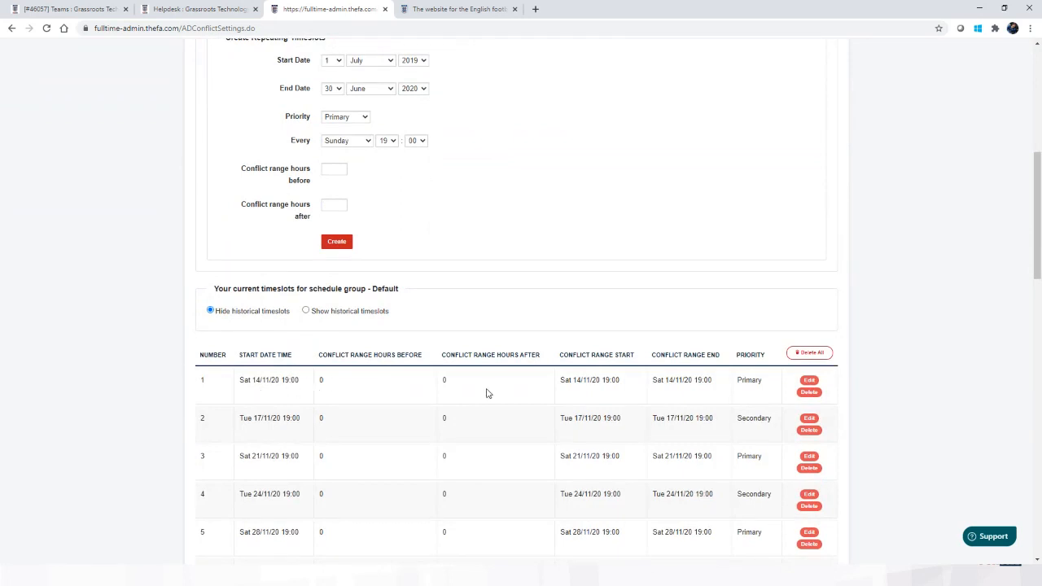
scroll(481, 394, down, 3)
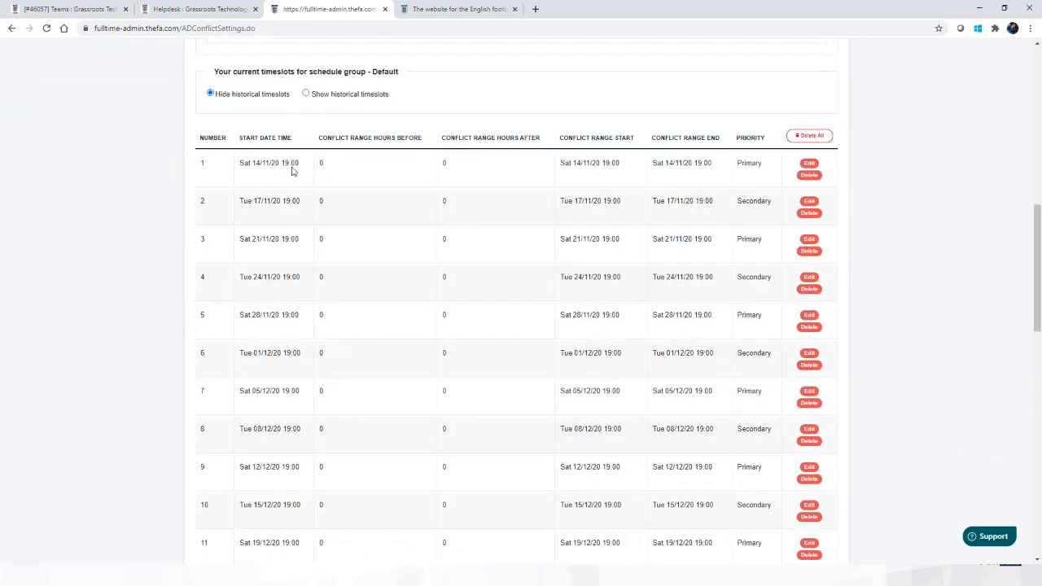
click(806, 179)
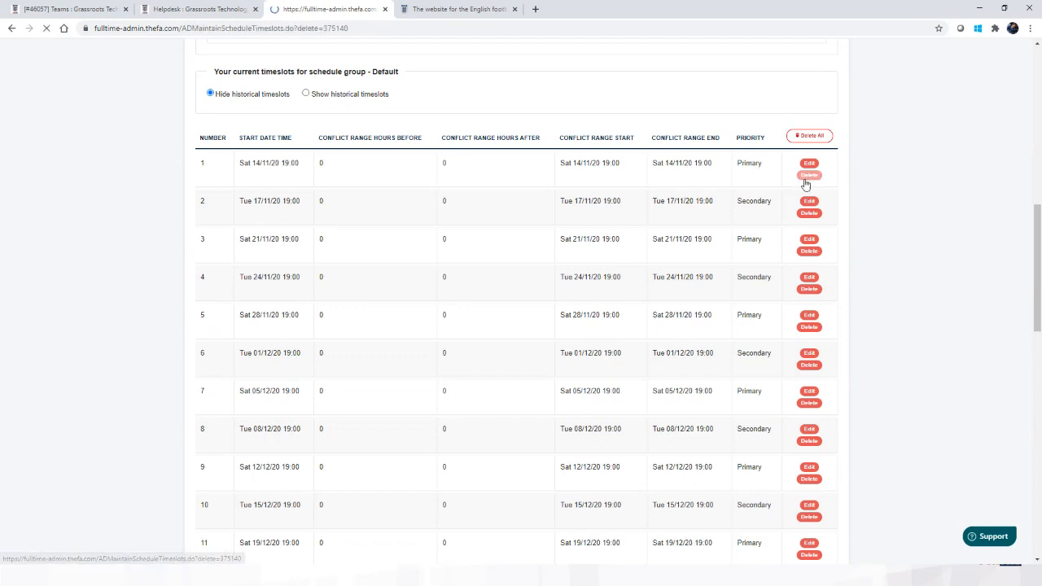
scroll(641, 301, down, 8)
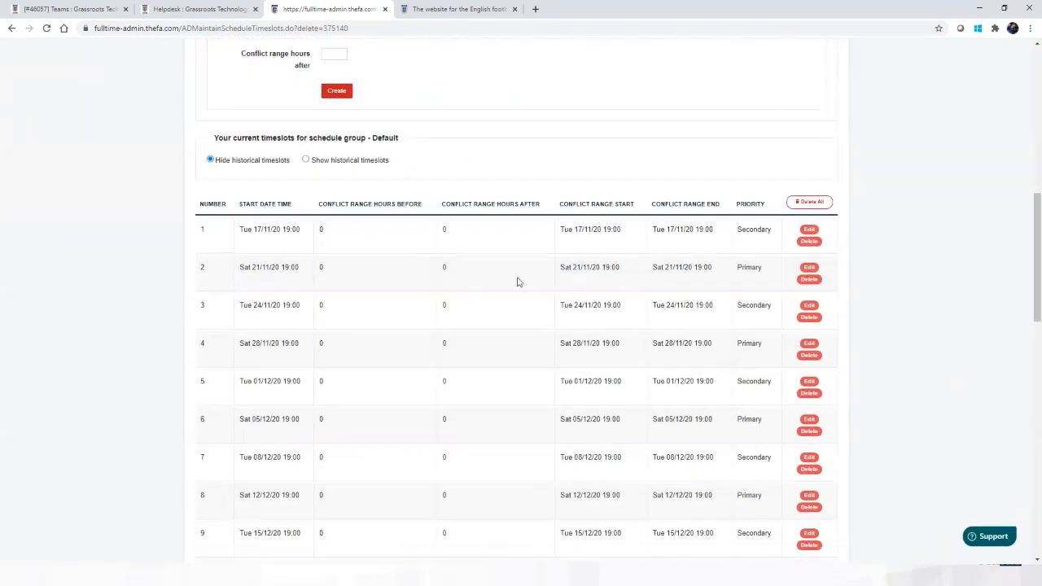
click(817, 243)
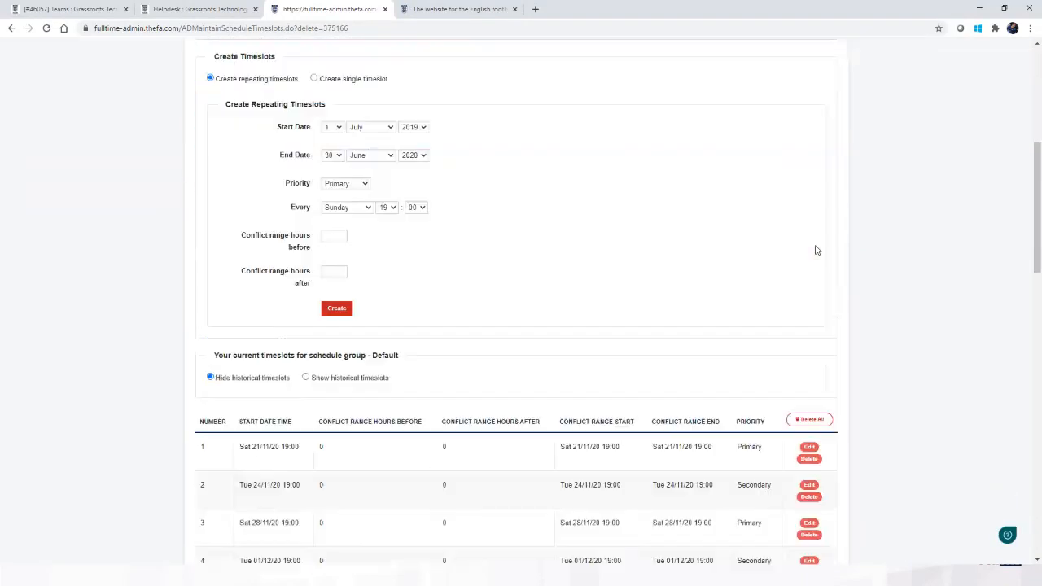
Delete the Sat 21/11/20, Tue 24/11/20 and Sat 28/11/20 19:00 timeslots from the Default schedule group
scroll(806, 285, down, 2)
scroll(793, 317, down, 1)
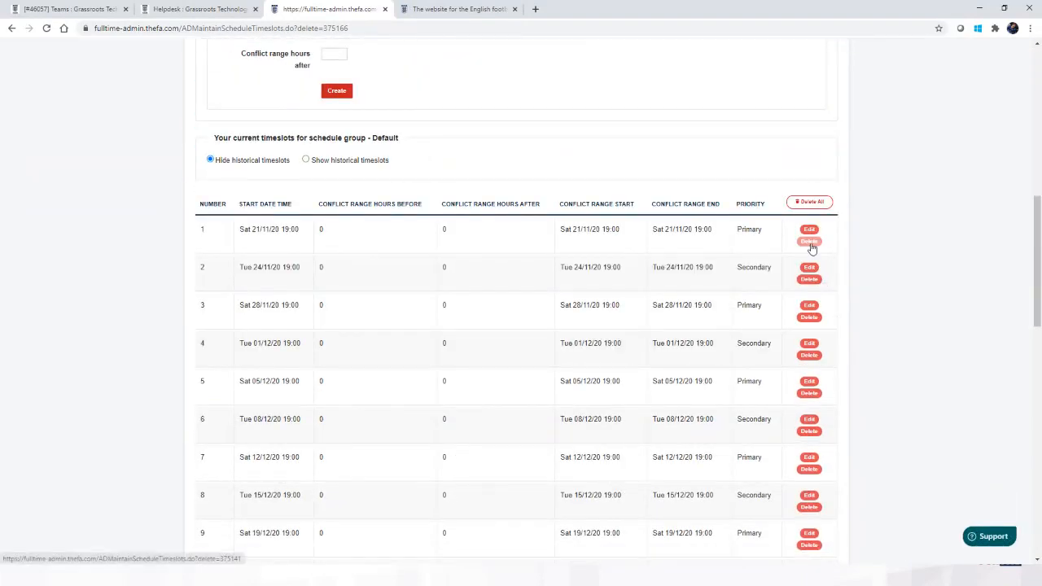
click(809, 241)
scroll(741, 331, down, 8)
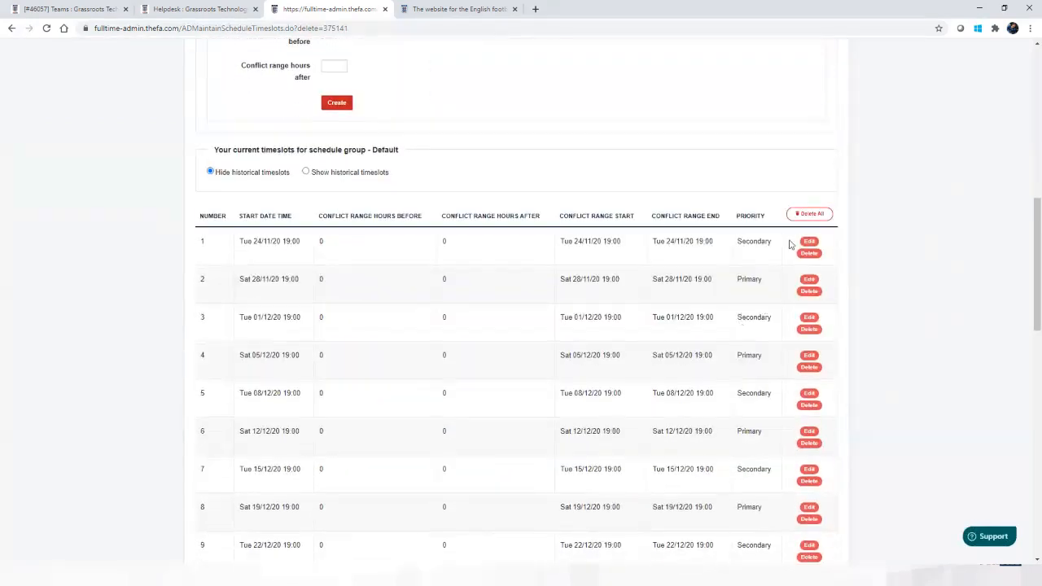
click(808, 253)
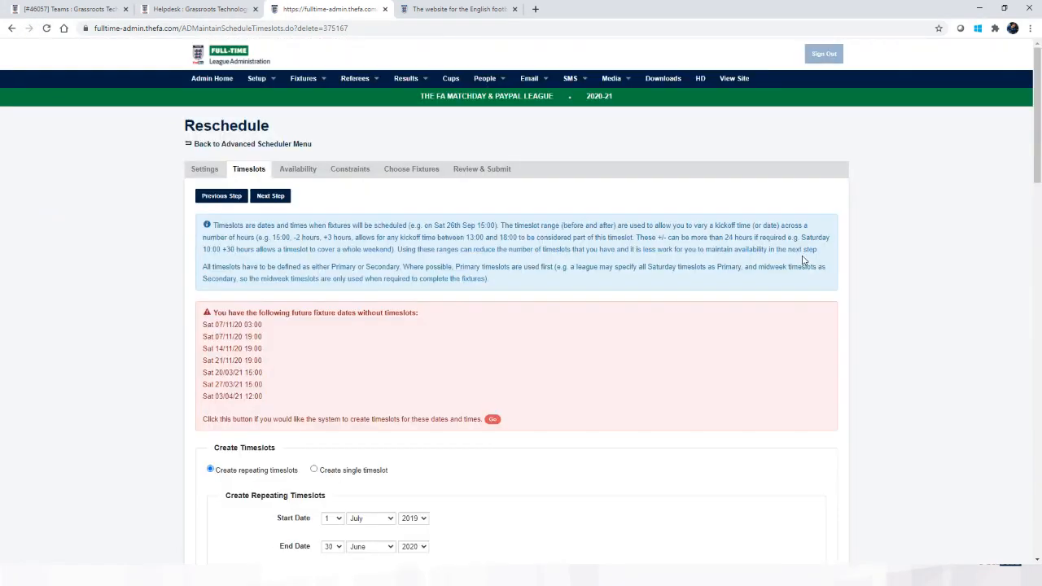
scroll(802, 271, down, 6)
scroll(802, 271, down, 1)
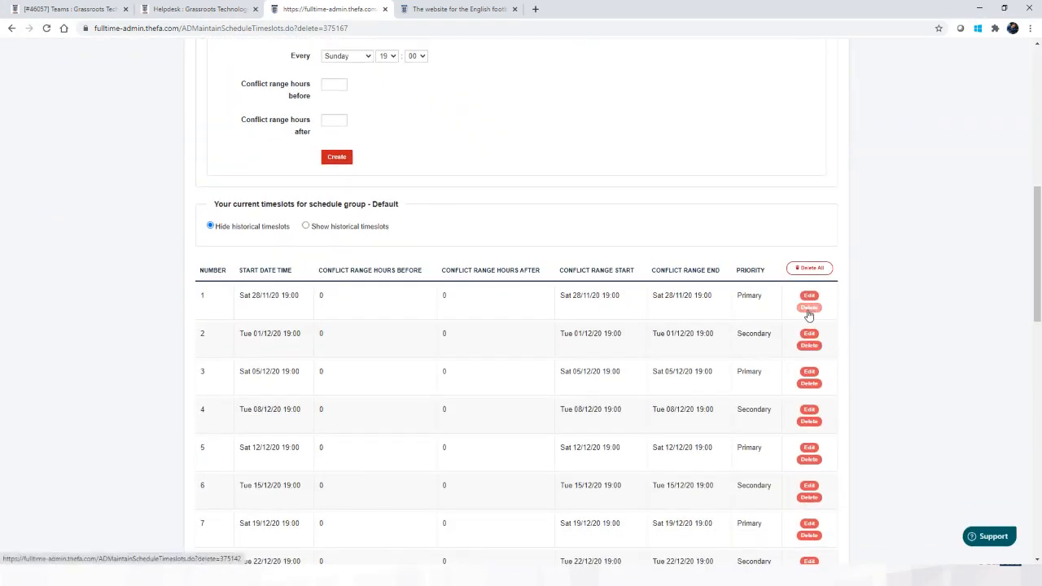
click(808, 313)
Review the remaining timeslots and switch timeslot creation from repeating to a single timeslot
scroll(570, 292, down, 4)
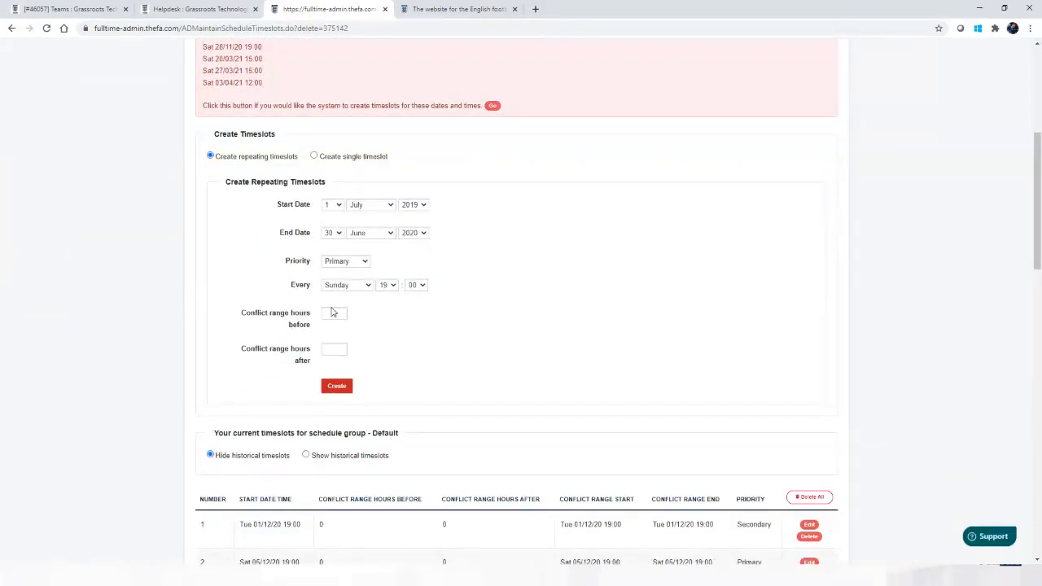
scroll(321, 279, down, 13)
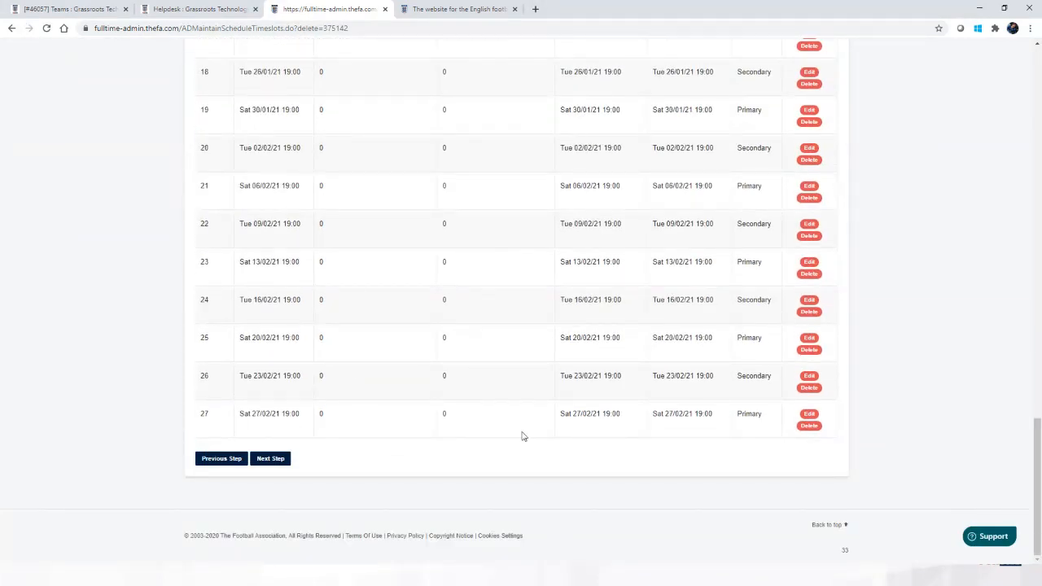
scroll(440, 416, up, 12)
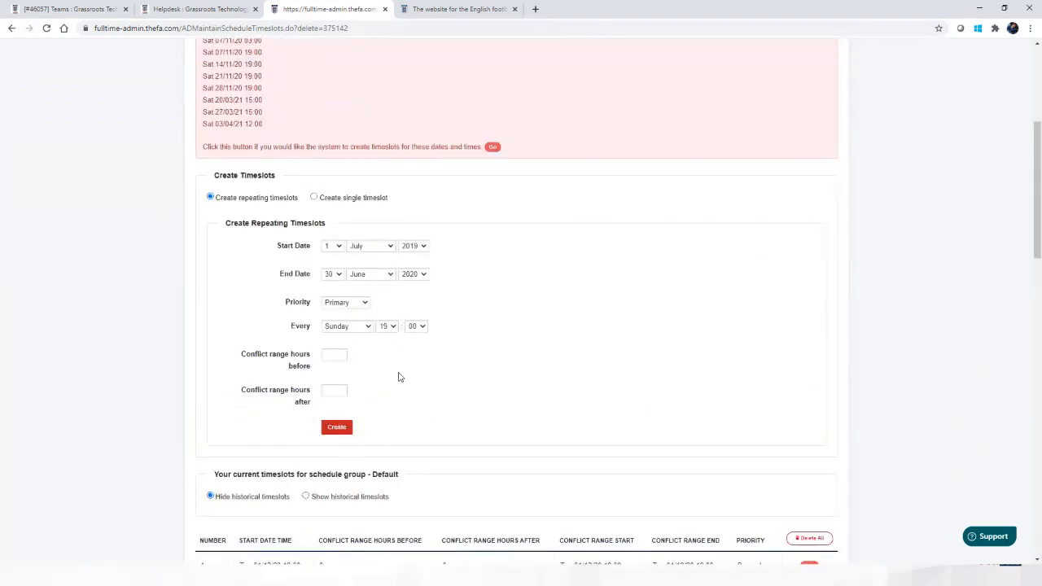
click(330, 200)
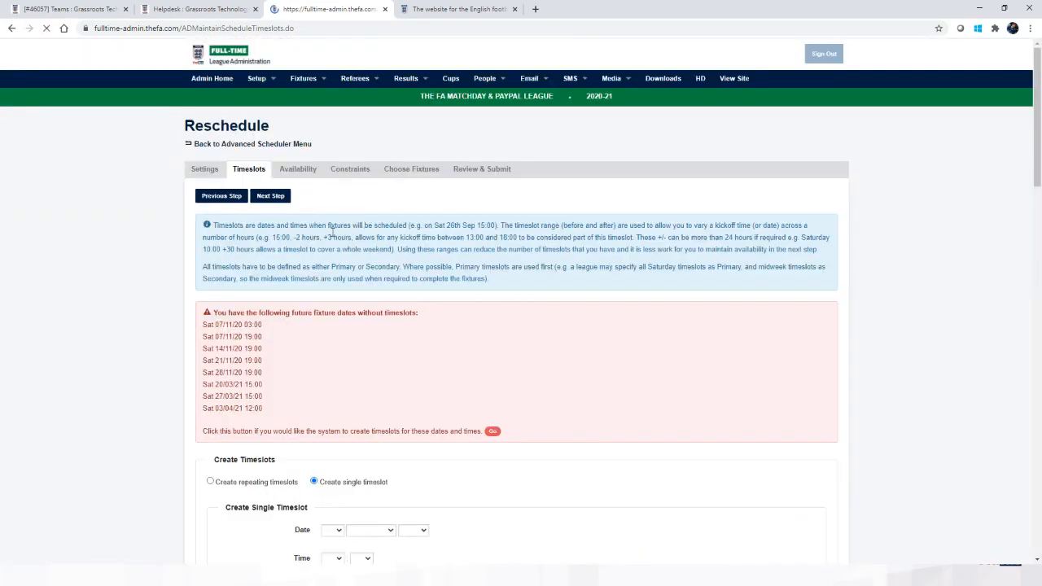
scroll(350, 370, down, 15)
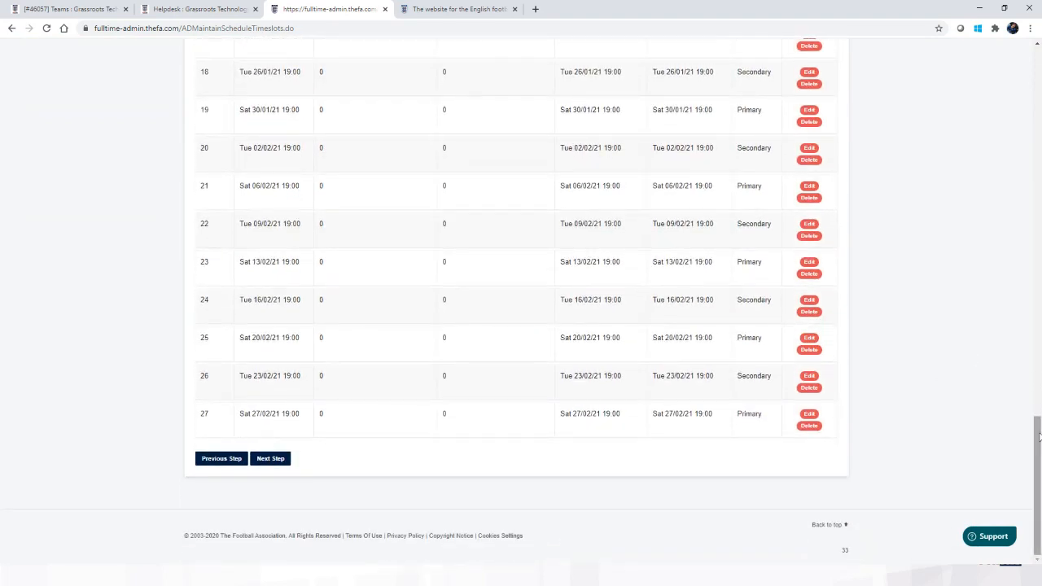
drag(1035, 435, 998, 139)
Set the single timeslot's date to 1 March 2021
click(338, 258)
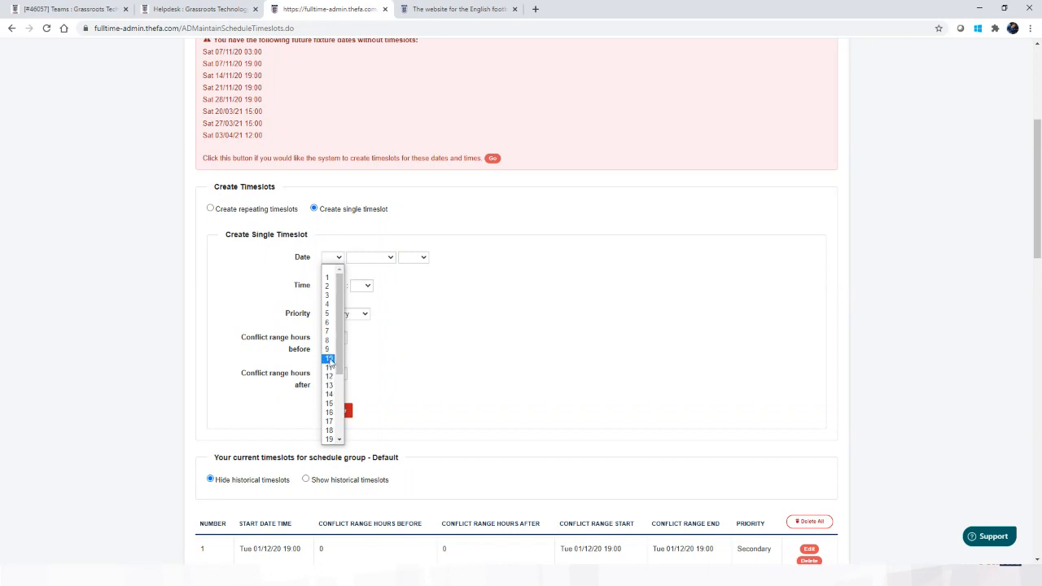
click(328, 278)
click(374, 257)
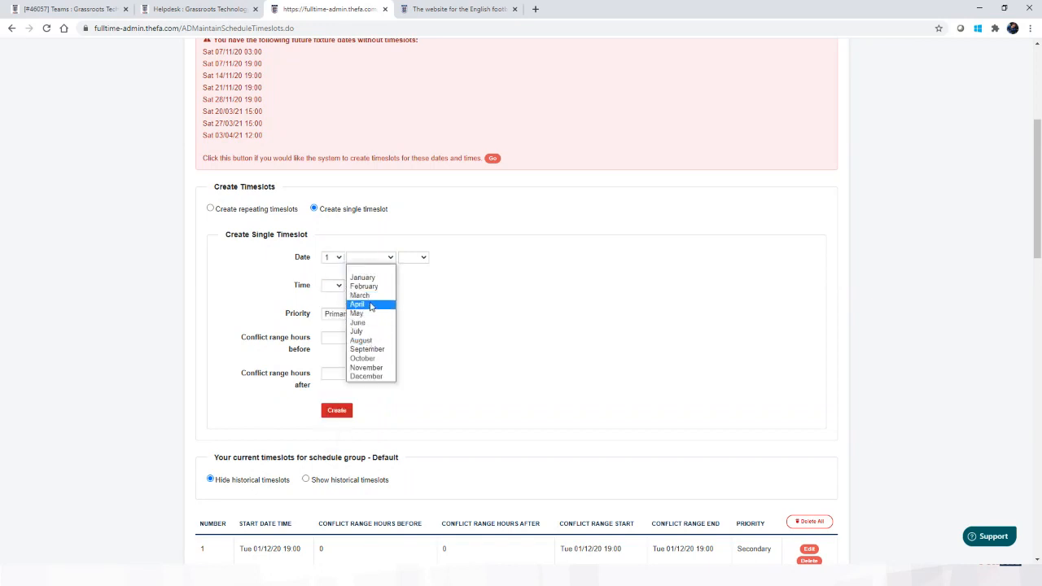
click(359, 295)
click(412, 258)
scroll(411, 407, down, 4)
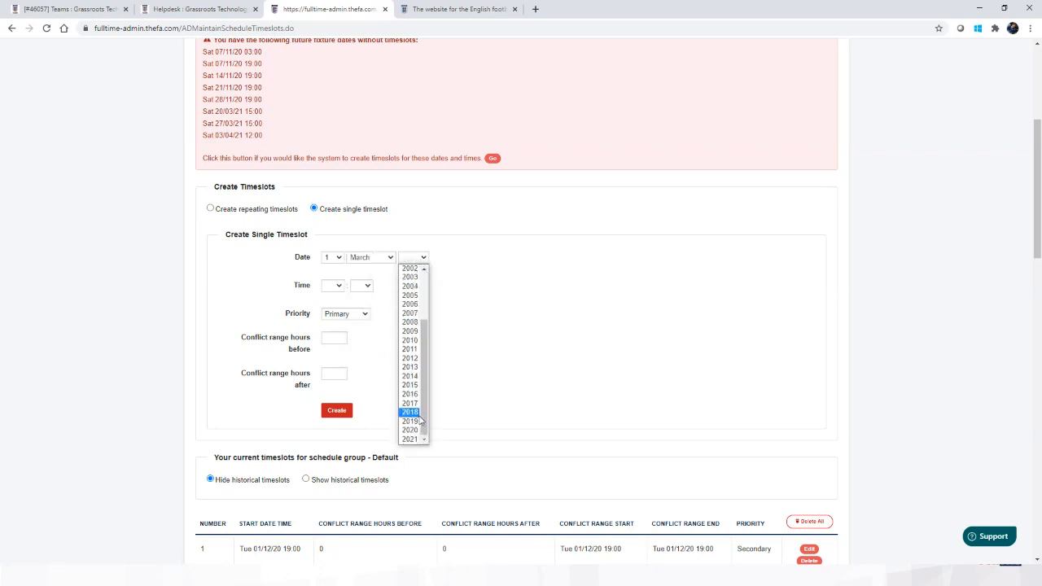
click(409, 428)
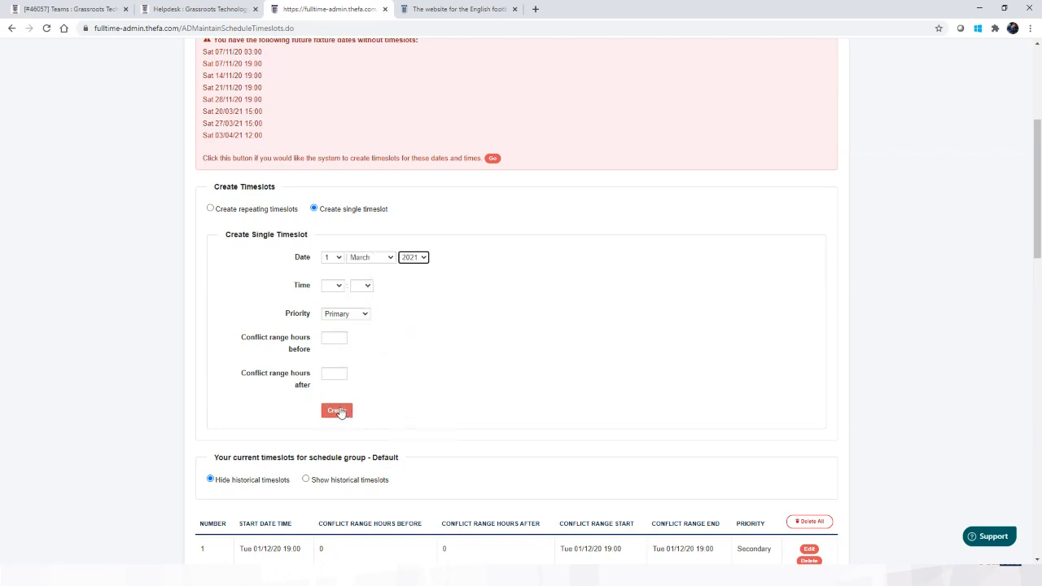
Set the single timeslot's time to 15:00 and create it with Primary priority
click(337, 286)
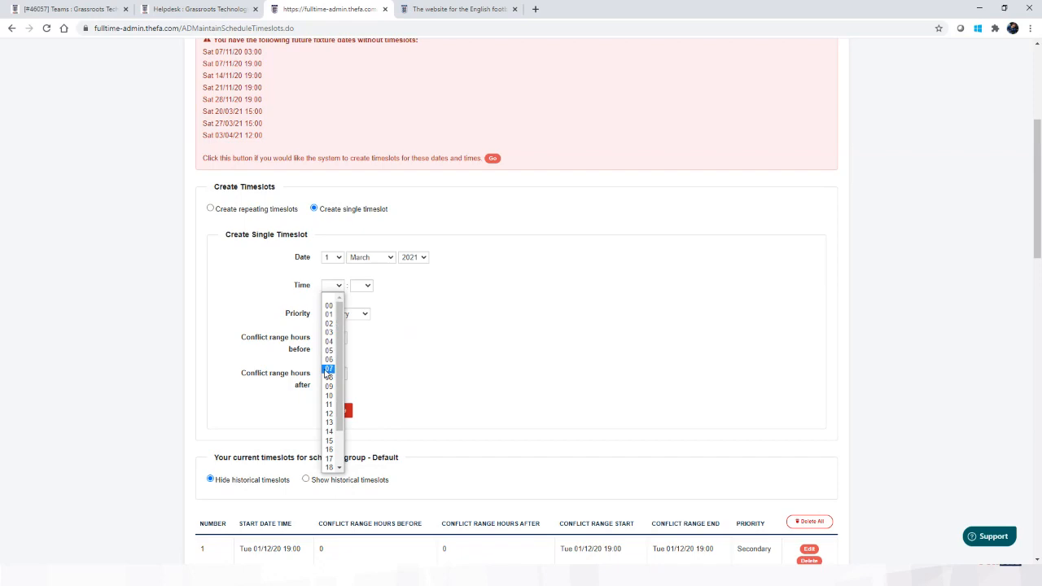
click(329, 441)
click(363, 285)
click(356, 305)
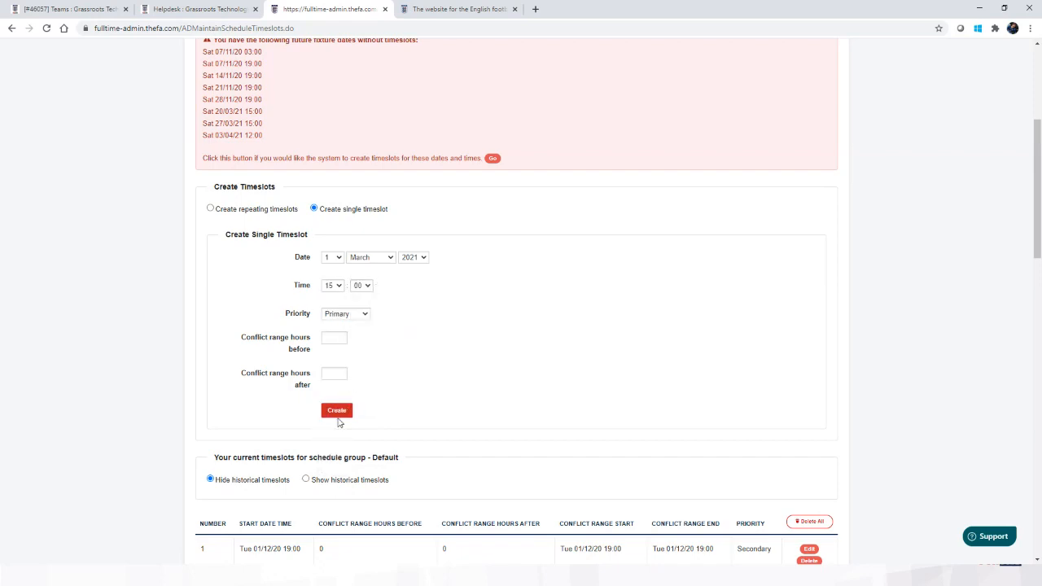
click(337, 411)
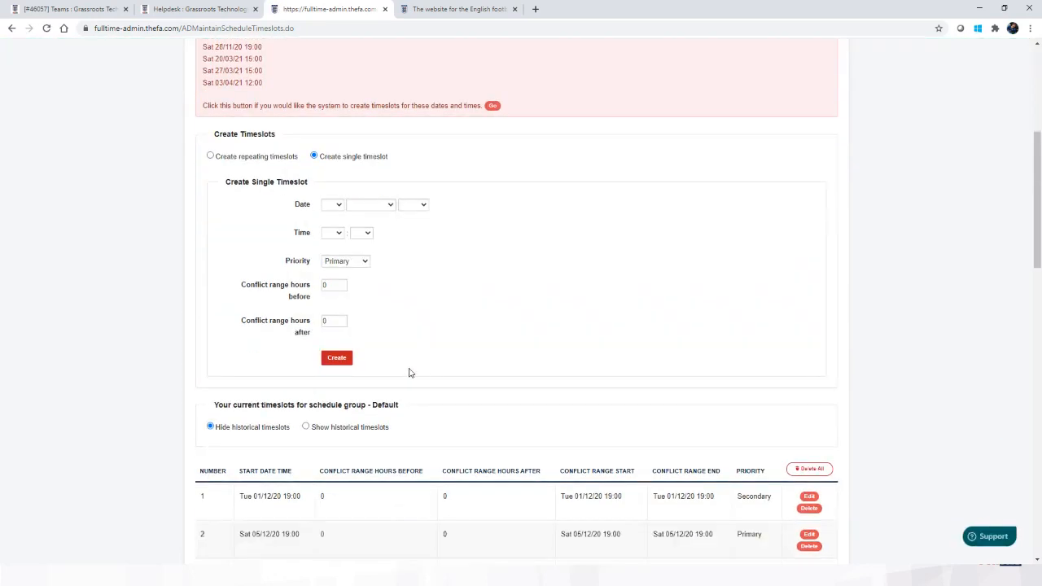
Set the date of another single timeslot to 5 March 2021
scroll(410, 371, down, 10)
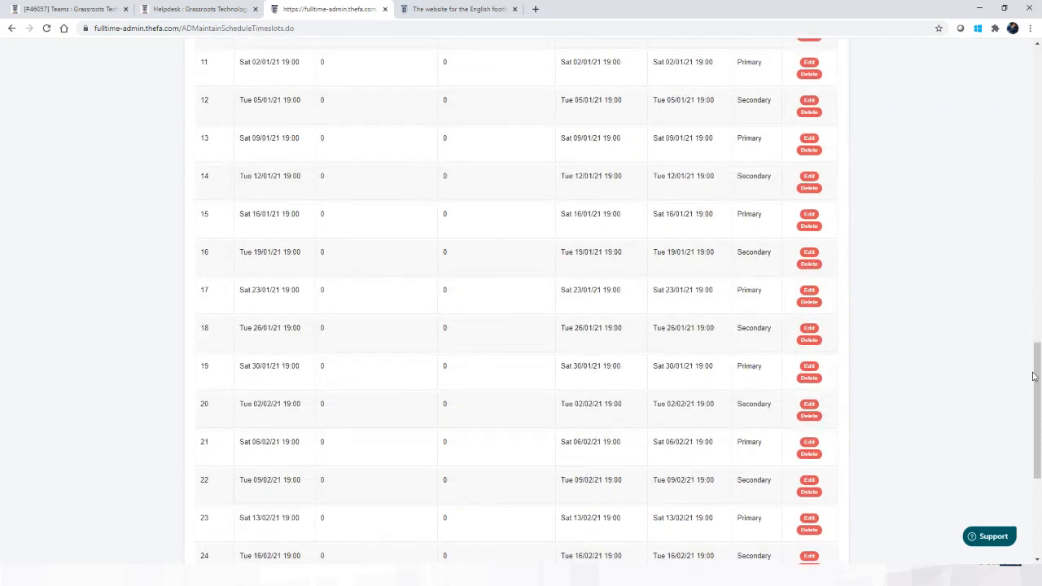
drag(1035, 379, 1029, 457)
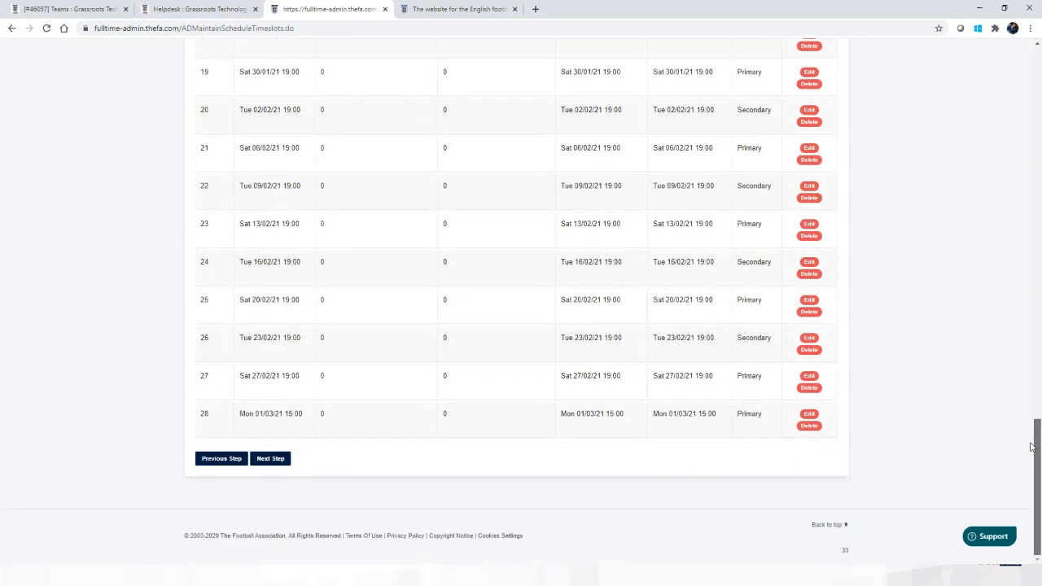
drag(1032, 447, 983, 135)
click(341, 345)
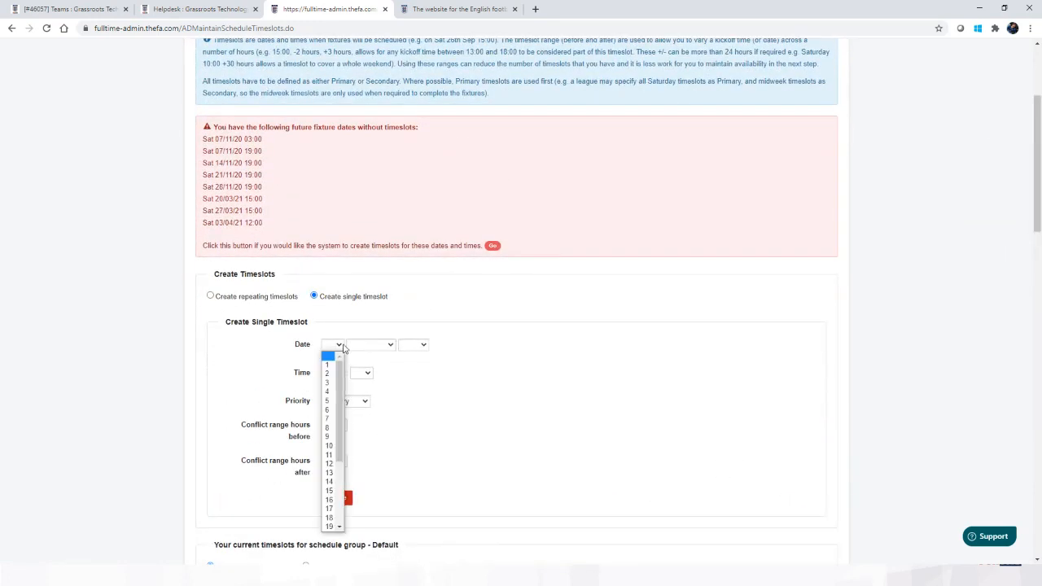
click(328, 400)
click(382, 345)
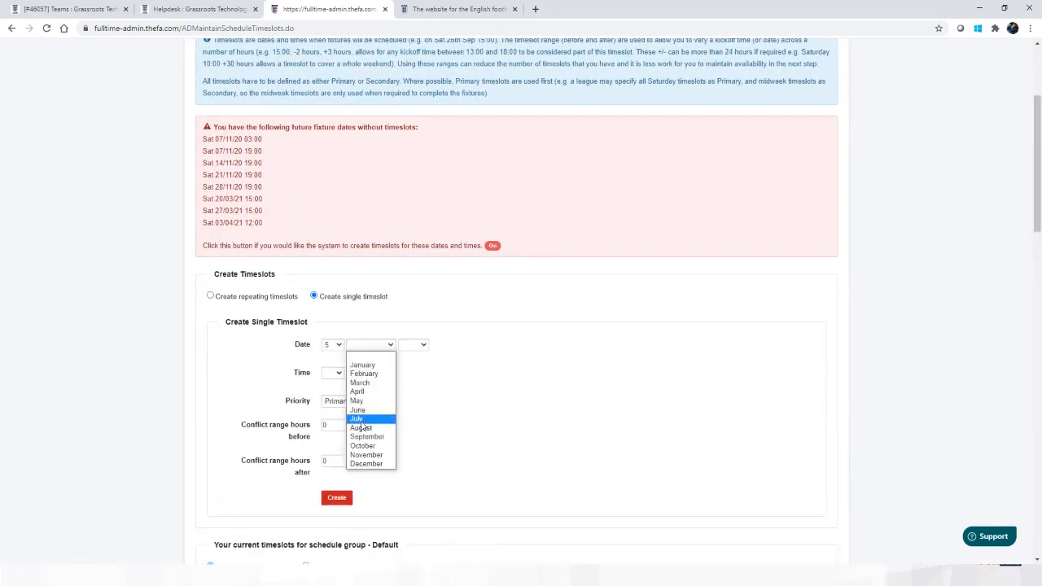
click(359, 383)
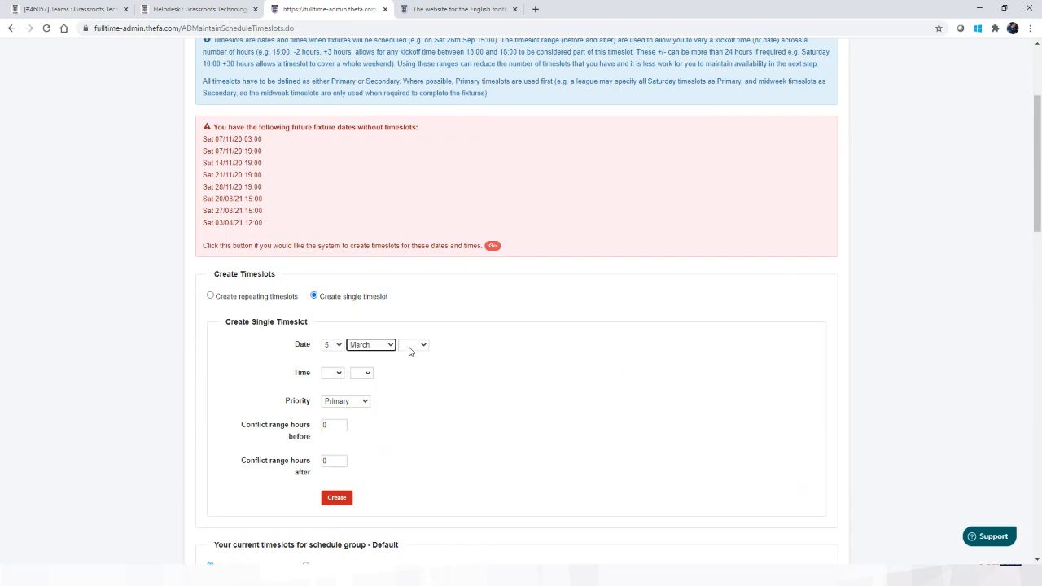
click(411, 346)
scroll(409, 488, down, 3)
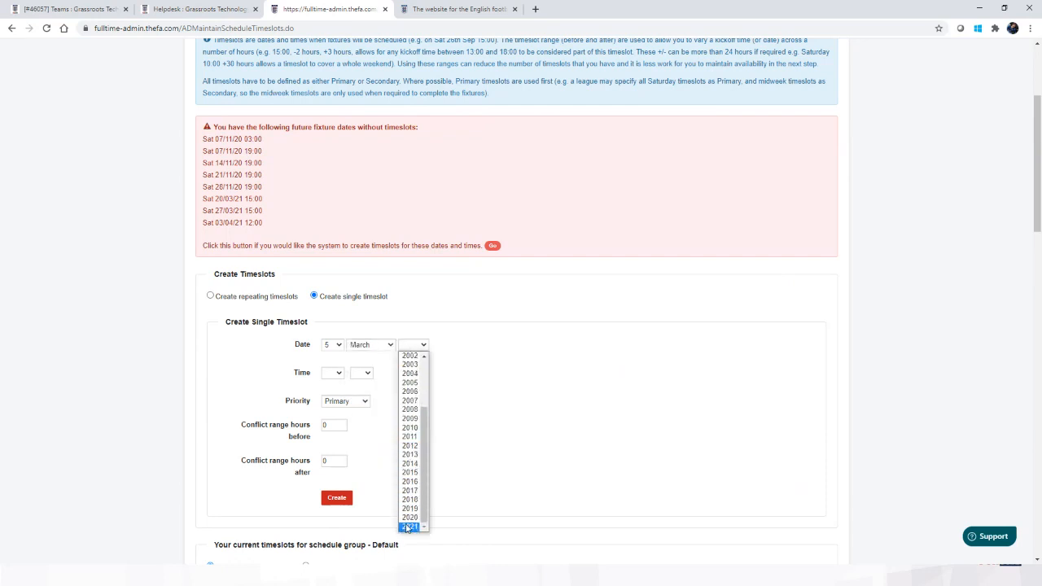
click(409, 525)
Set this single timeslot's time to 15:00 and create it with Primary priority
click(333, 373)
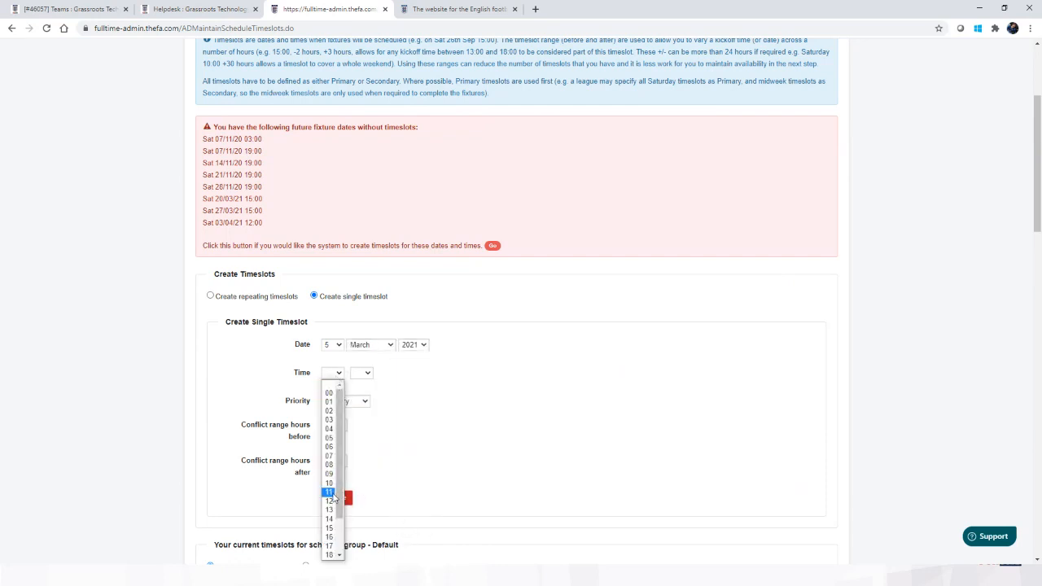
click(335, 537)
click(362, 373)
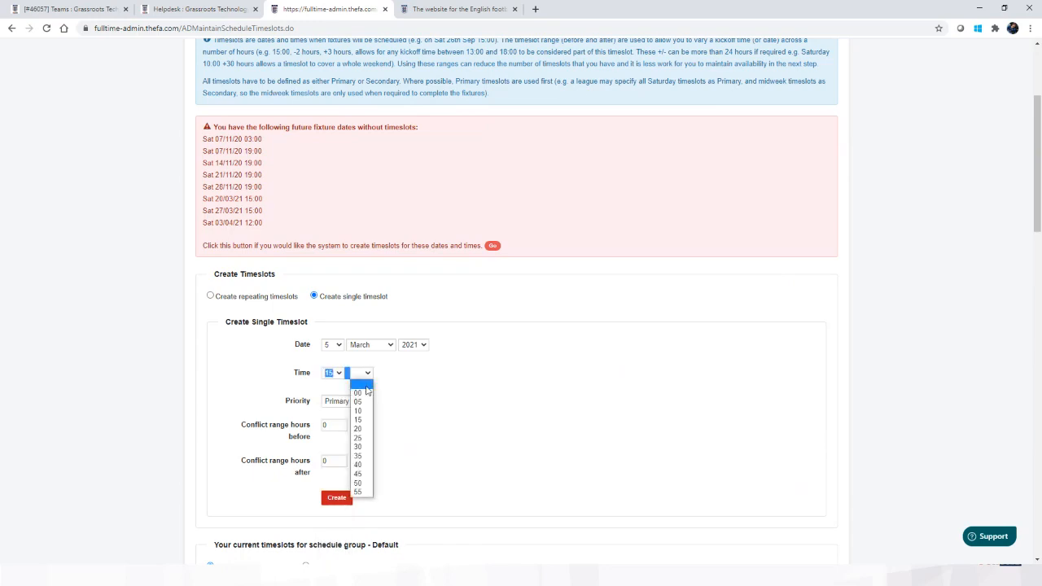
click(363, 395)
click(334, 504)
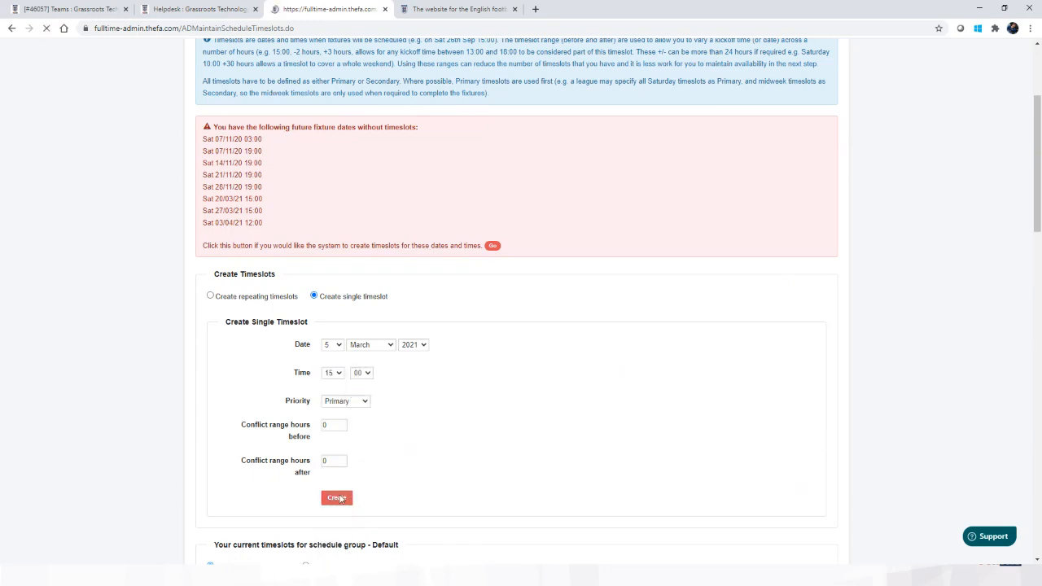
Advance the Reschedule process from Timeslots through Availability and Constraints to the Choose Fixtures stage
scroll(326, 399, down, 5)
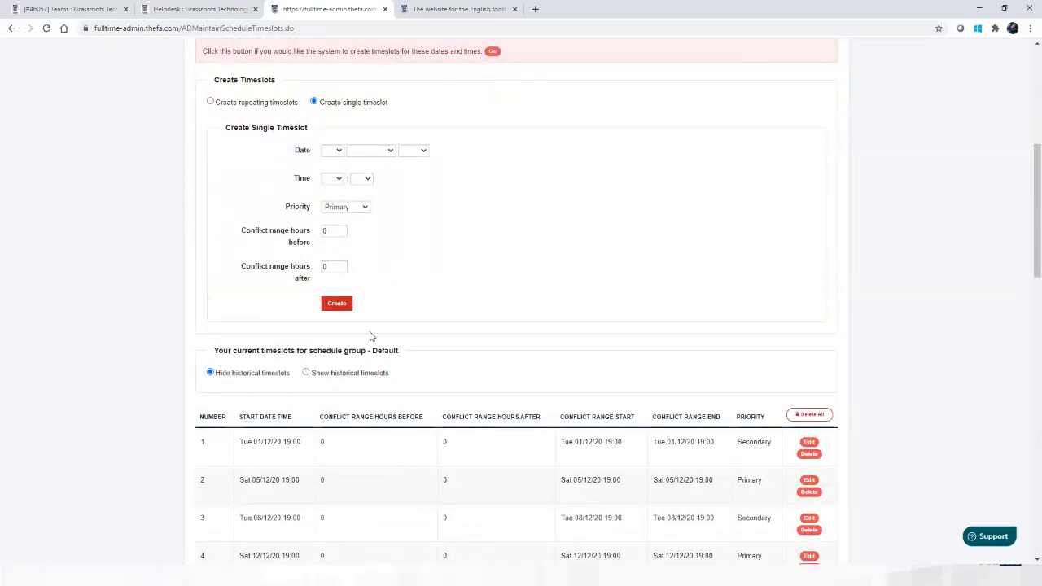
scroll(431, 384, up, 1)
scroll(431, 384, up, 5)
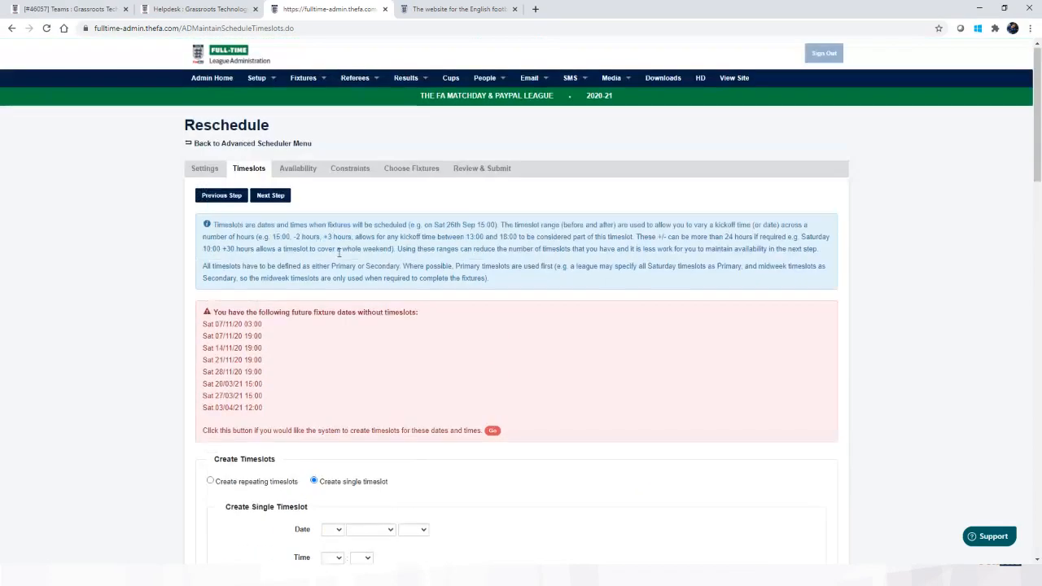
click(272, 197)
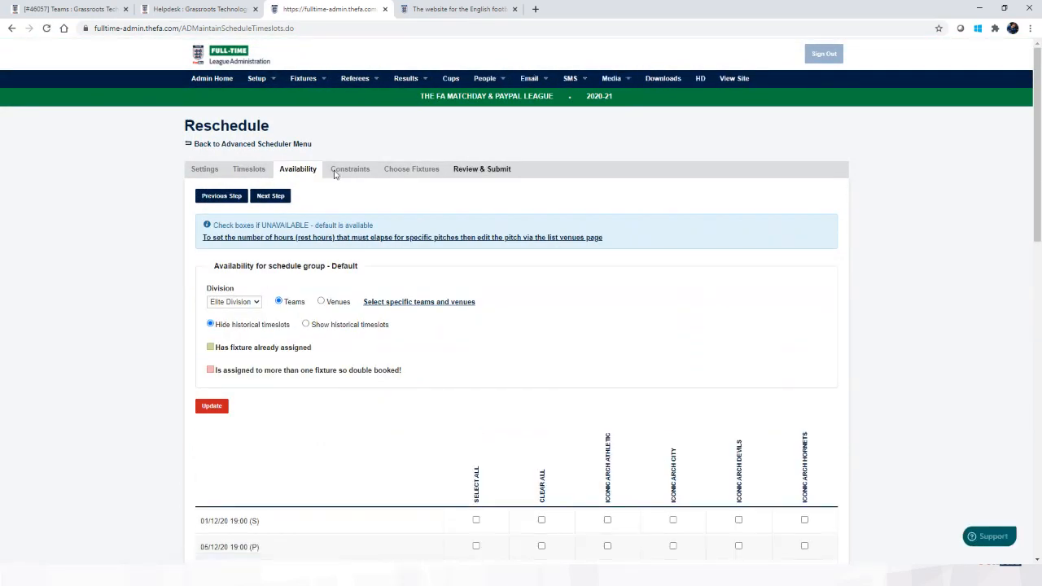
scroll(462, 324, down, 3)
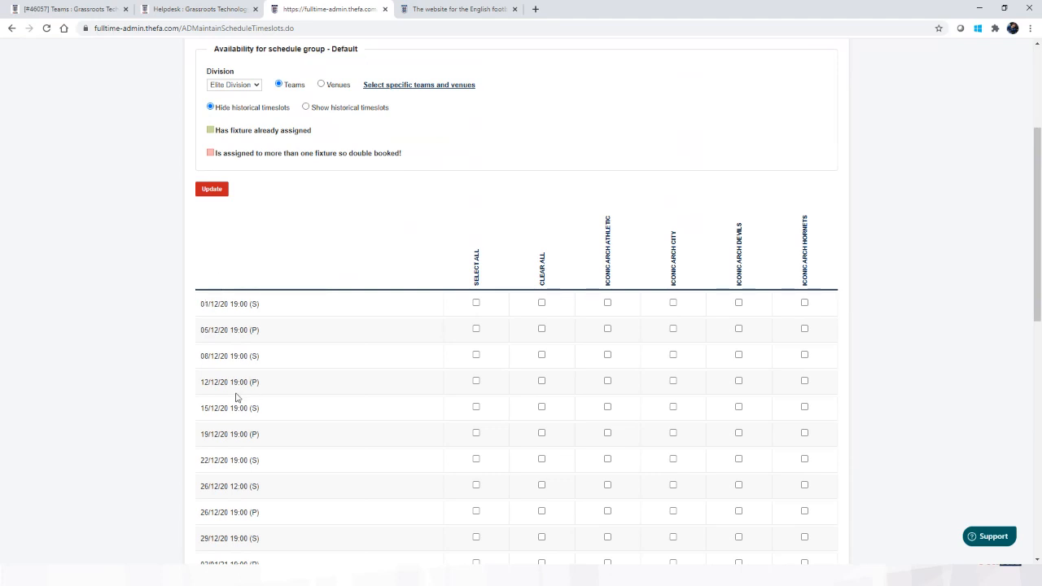
scroll(240, 364, up, 3)
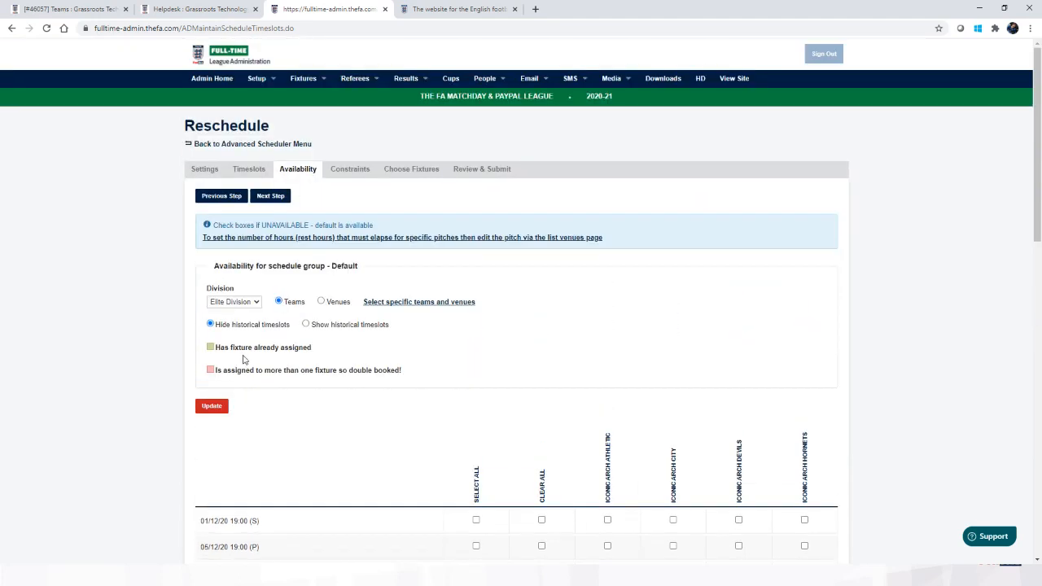
click(270, 201)
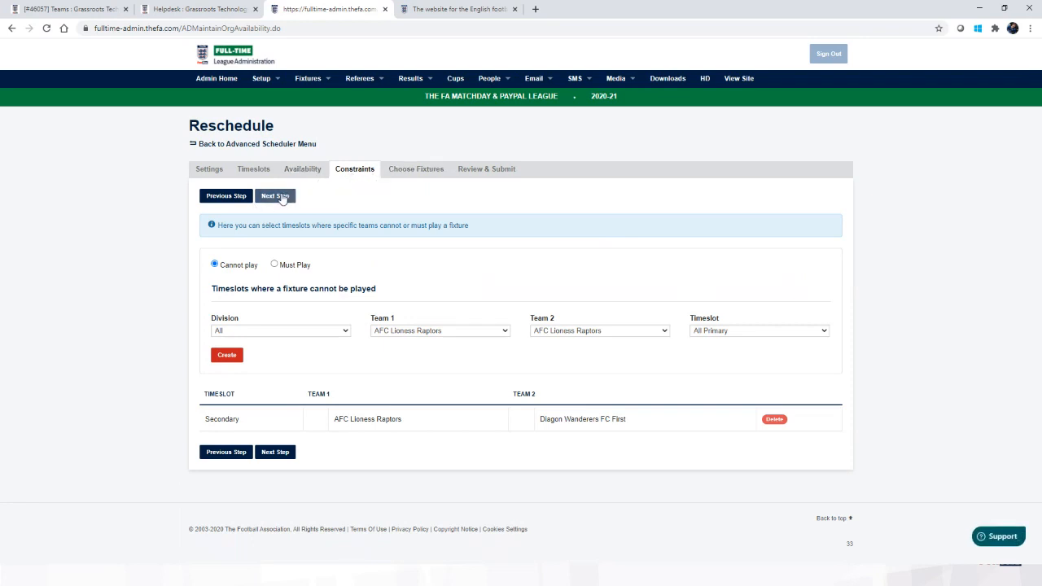
click(281, 196)
Add all scheduled fixtures dated November 20 for rescheduling and continue to the Review & Submit stage
scroll(396, 185, down, 2)
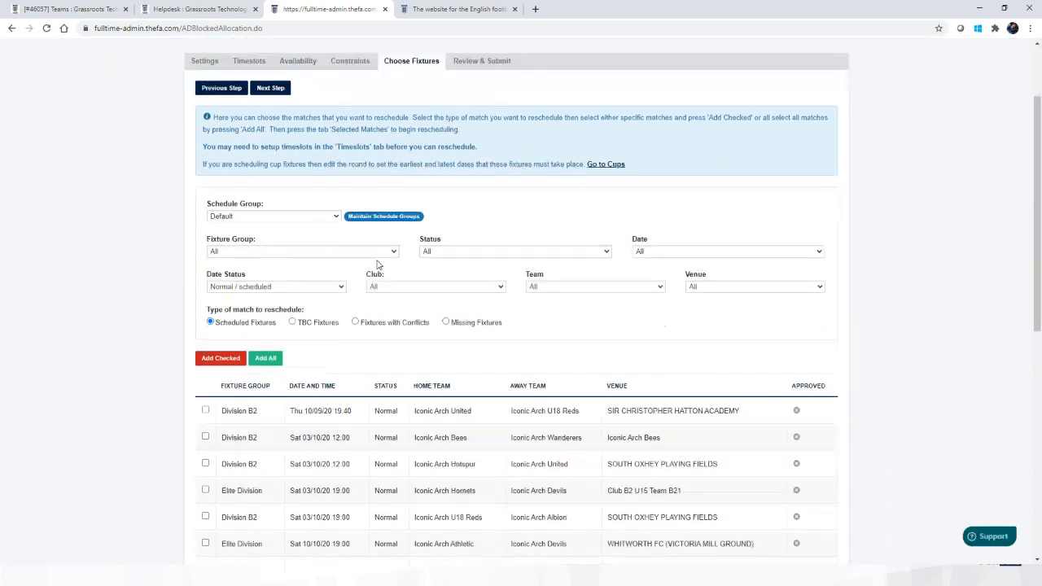
click(458, 251)
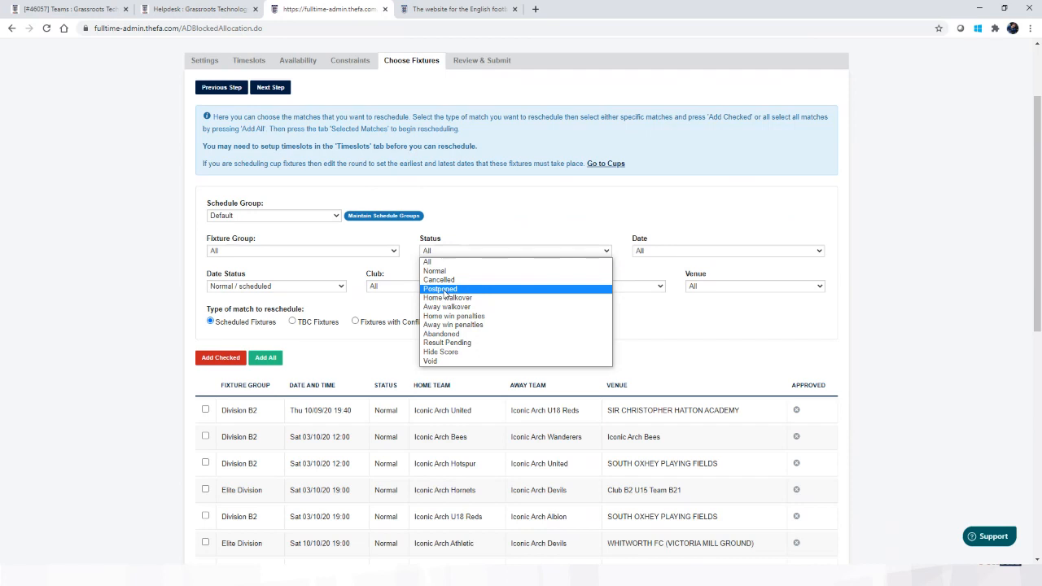
click(490, 209)
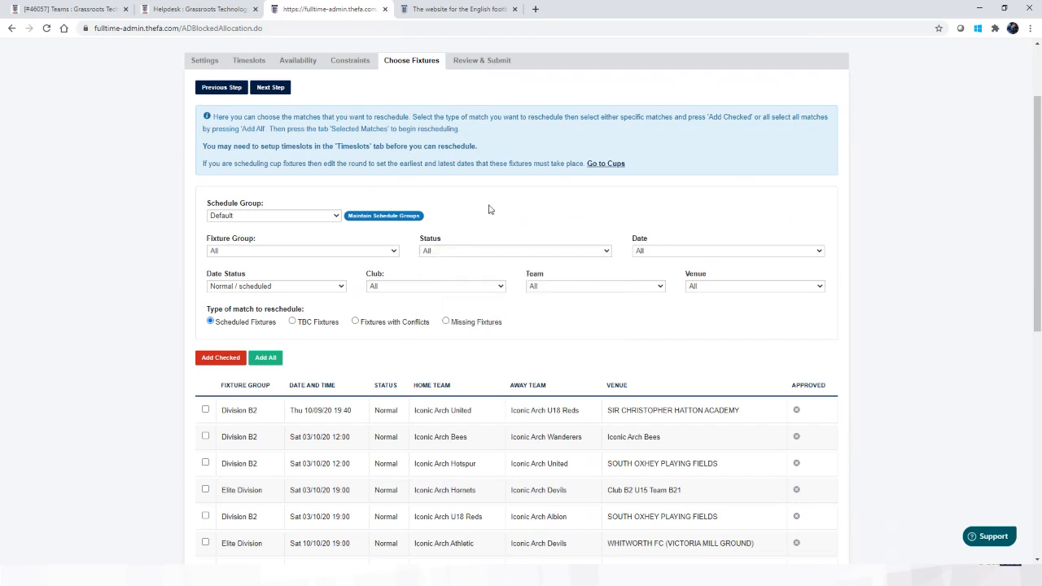
click(740, 254)
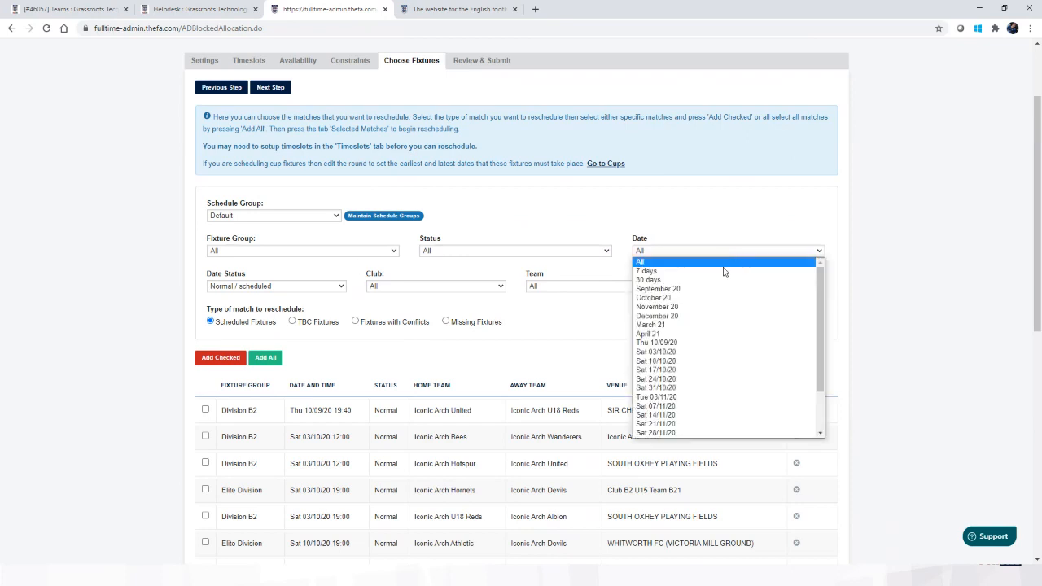
click(652, 308)
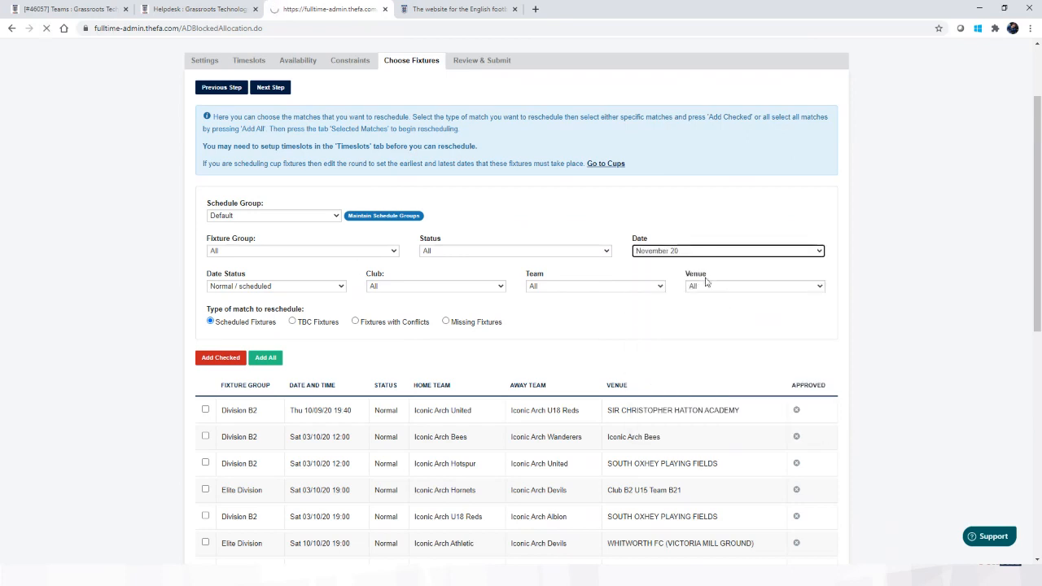
scroll(365, 277, down, 5)
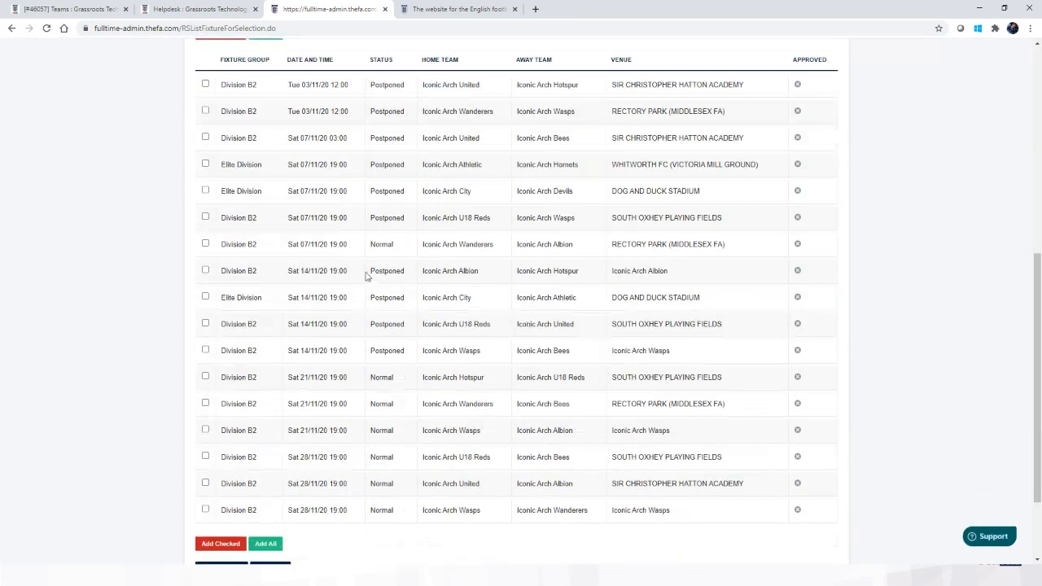
click(268, 546)
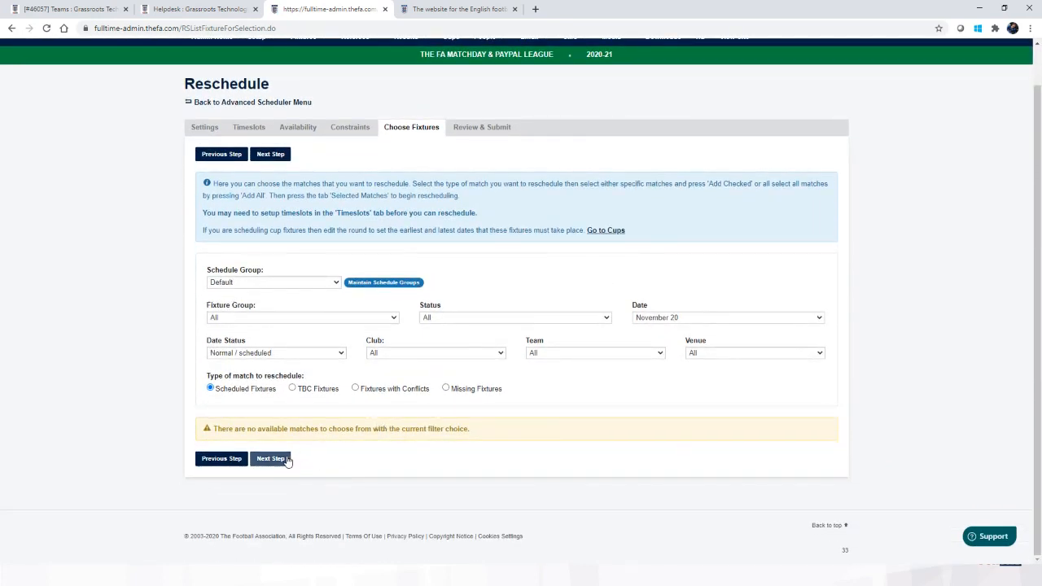
click(270, 459)
Examine the scheduling options and the list of timeslots from which scheduling can start
scroll(382, 260, down, 2)
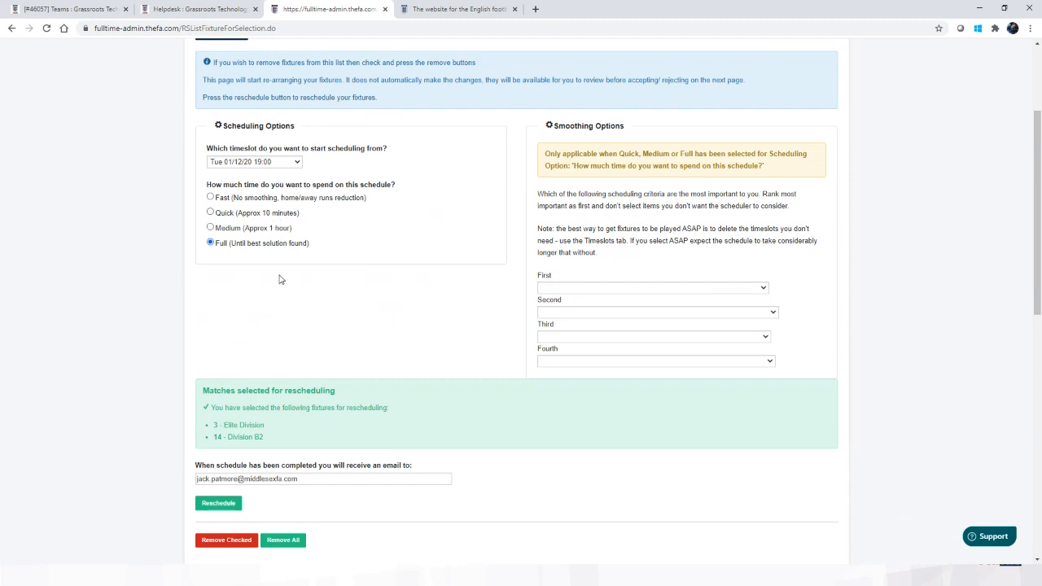
scroll(298, 244, up, 1)
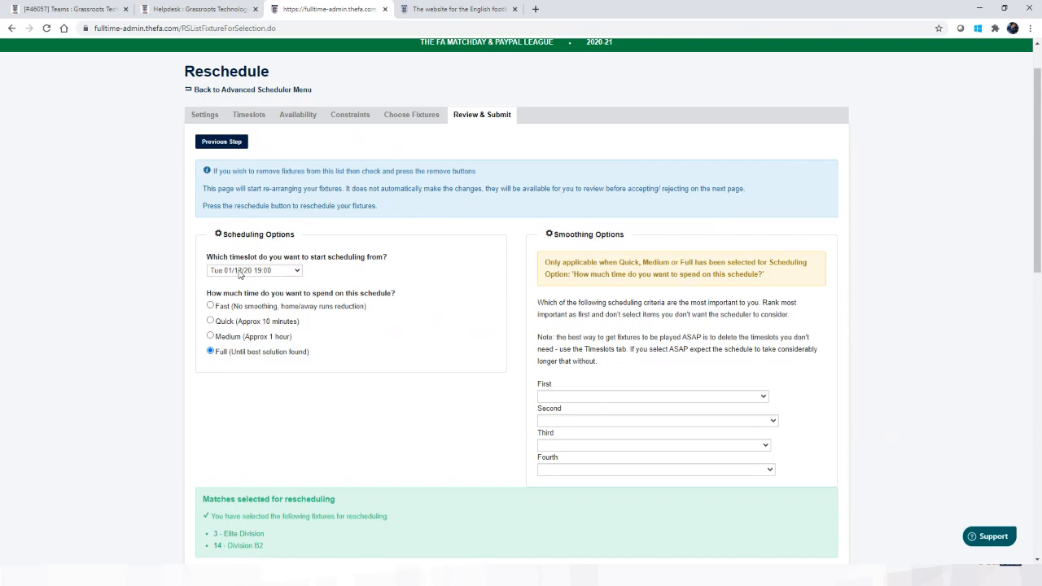
click(239, 271)
scroll(252, 366, down, 3)
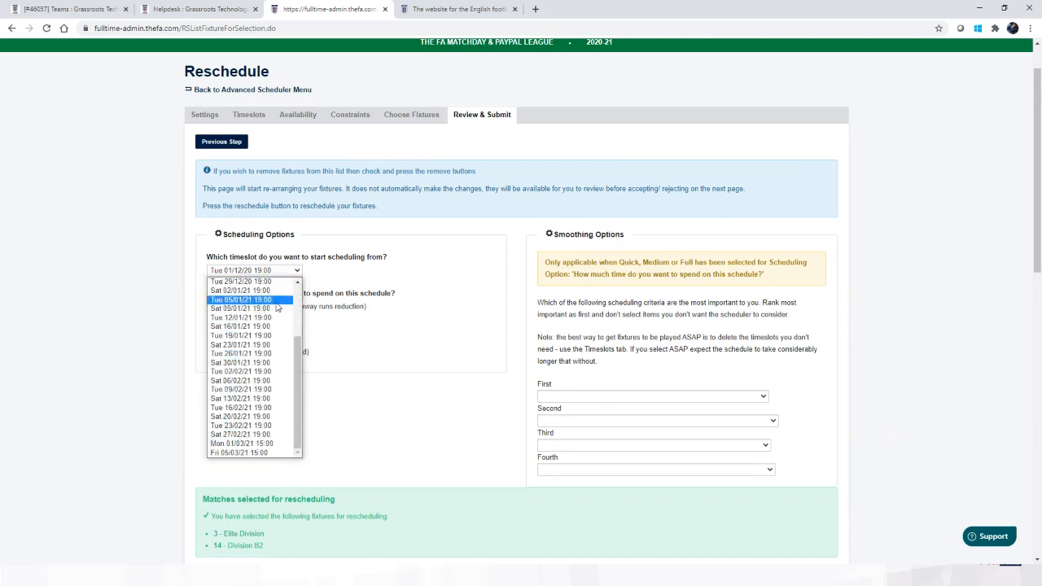
scroll(277, 306, up, 2)
click(370, 271)
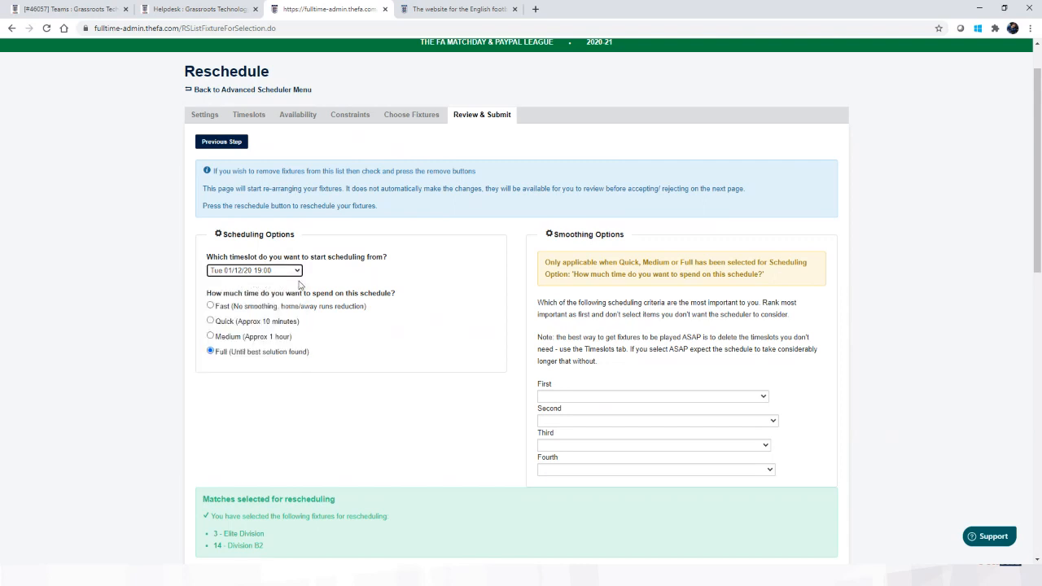
click(371, 280)
Set the first smoothing criterion to "Avoid same team playing 3+ times consecutively at home / away"
scroll(489, 294, down, 1)
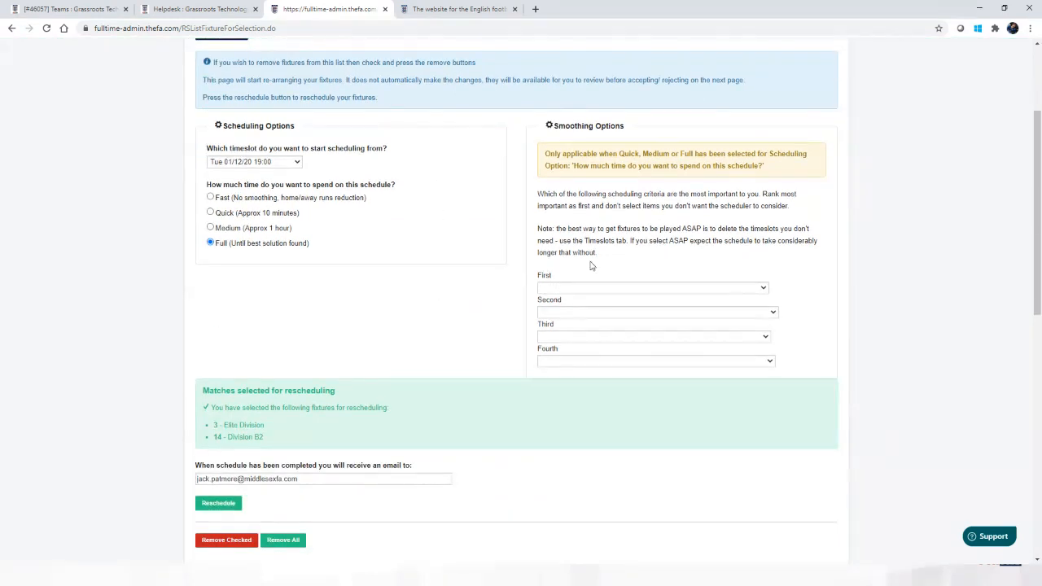
click(623, 288)
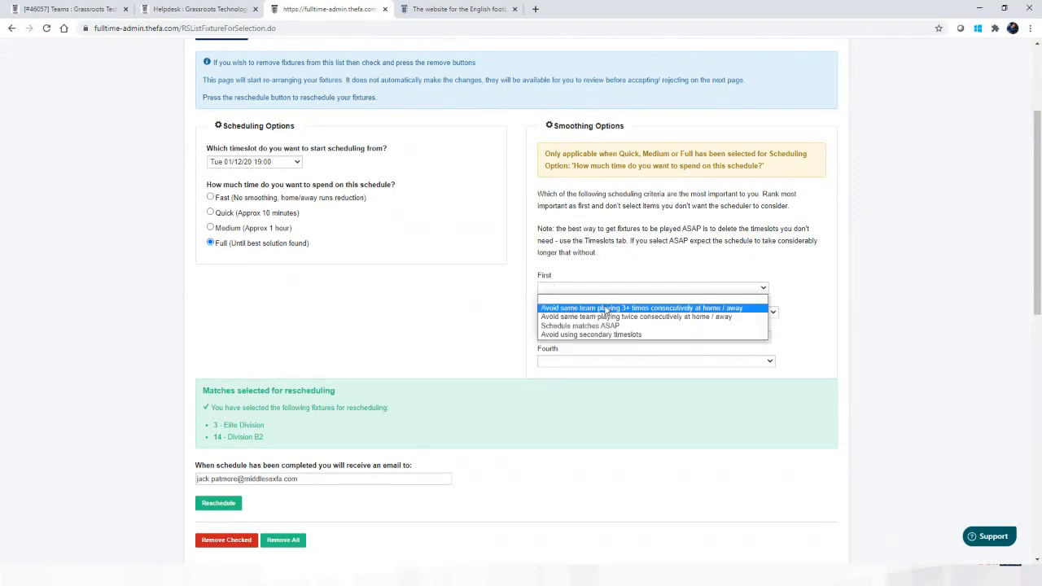
click(402, 336)
Check the list of fixtures selected for rescheduling and submit the reschedule request
scroll(342, 391, down, 7)
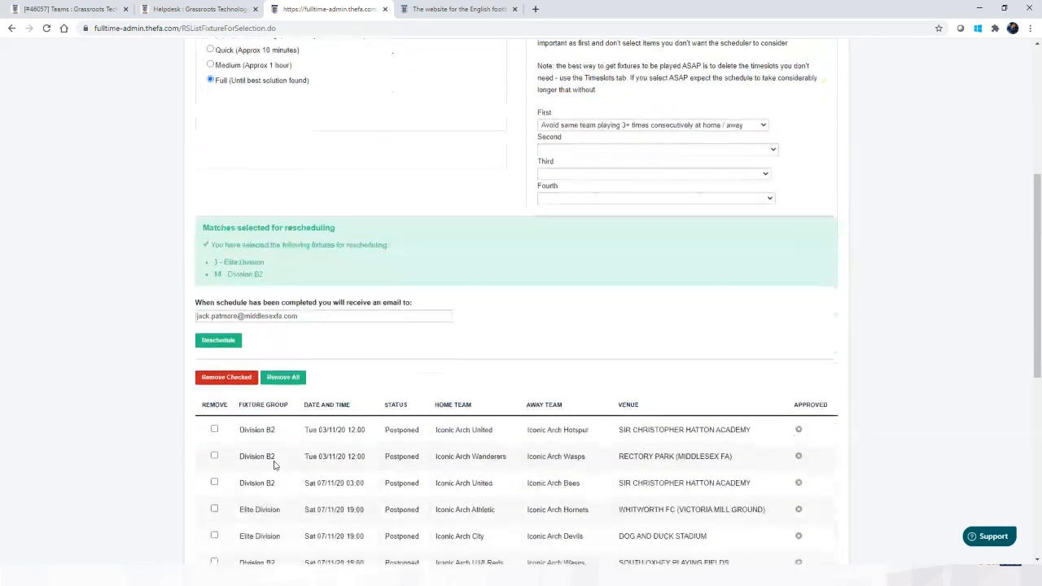
scroll(391, 314, up, 2)
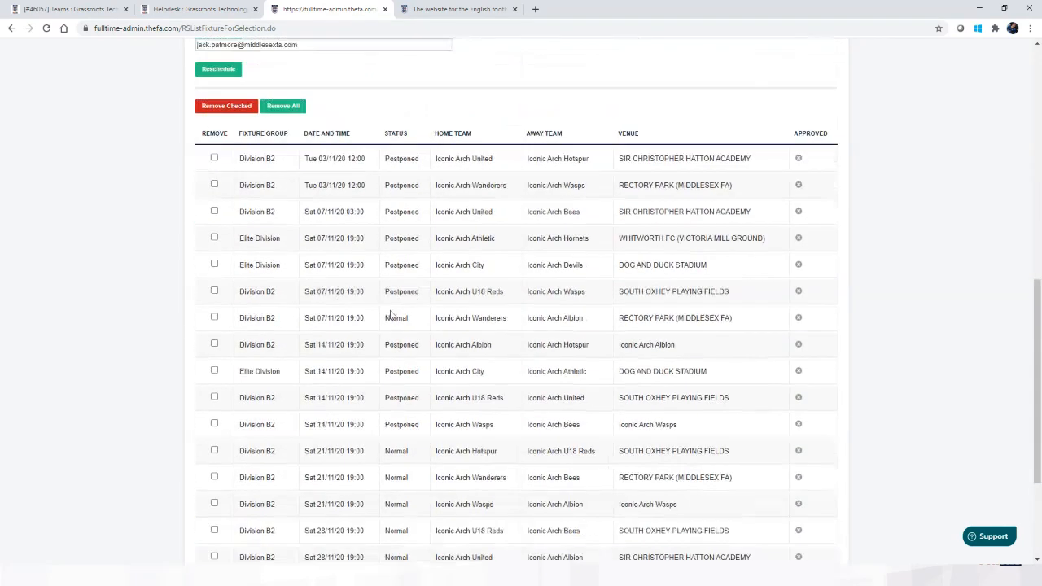
scroll(449, 493, down, 1)
scroll(443, 496, up, 5)
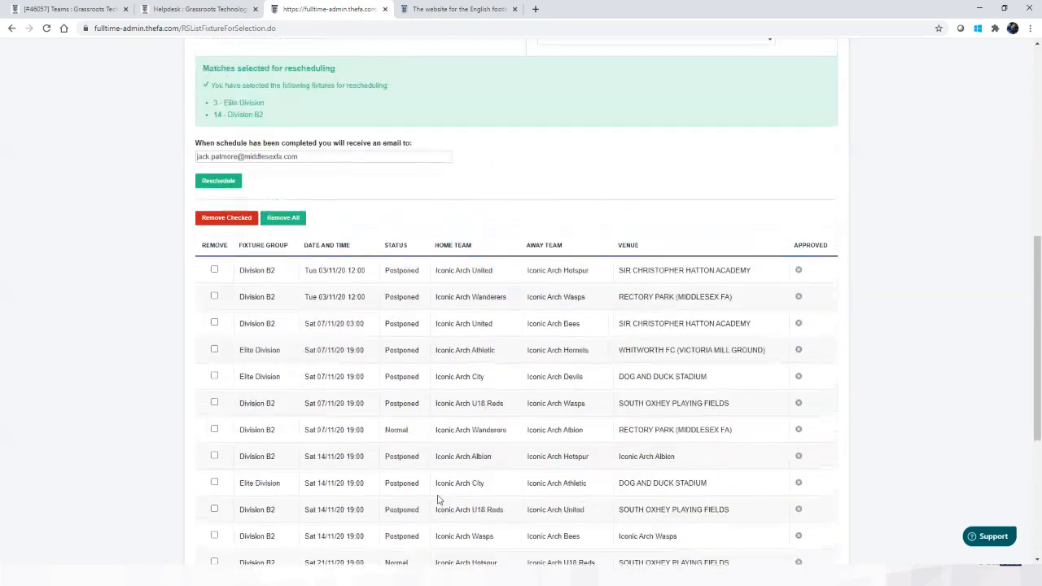
scroll(219, 427, up, 1)
click(205, 504)
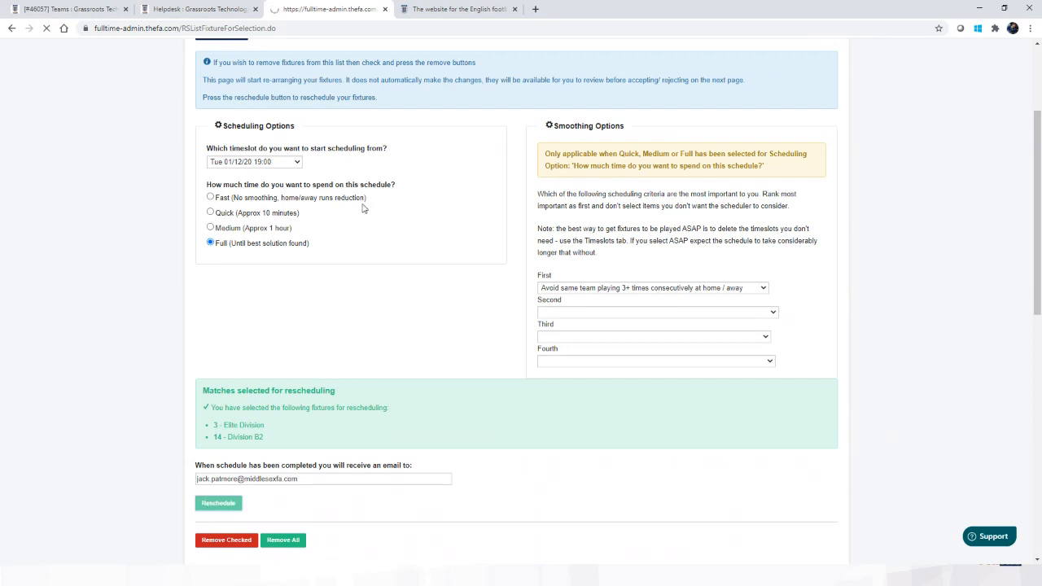
Return to Schedule Outcomes through the Advanced Scheduler tool to check the batch's progress
scroll(363, 213, up, 1)
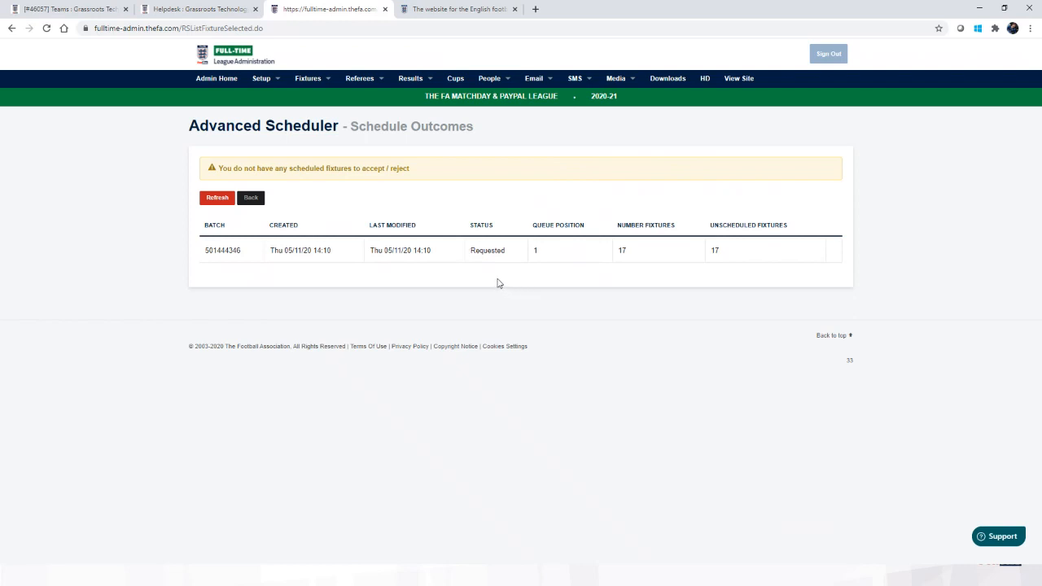
click(321, 82)
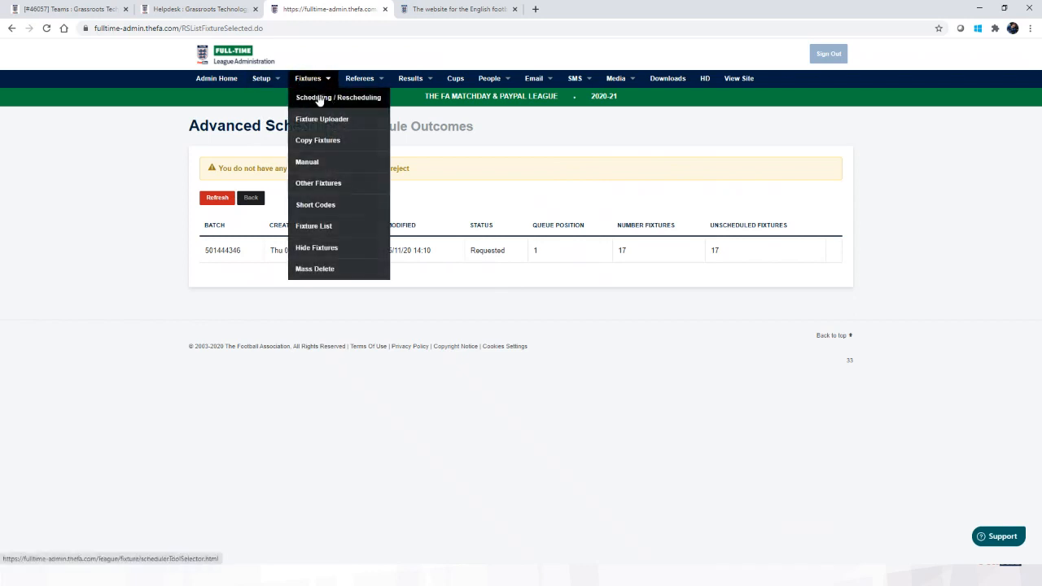
click(319, 98)
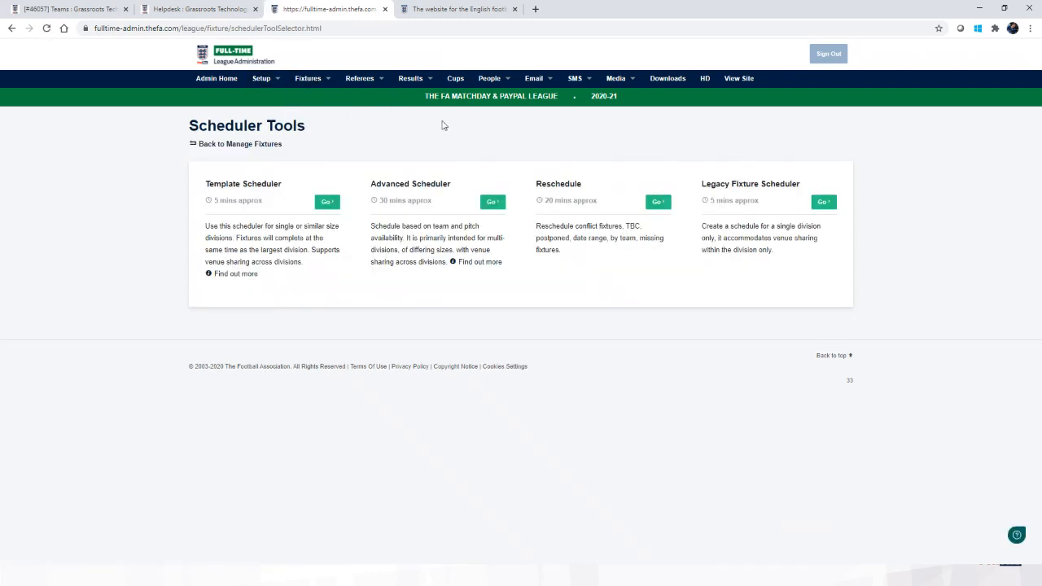
click(493, 203)
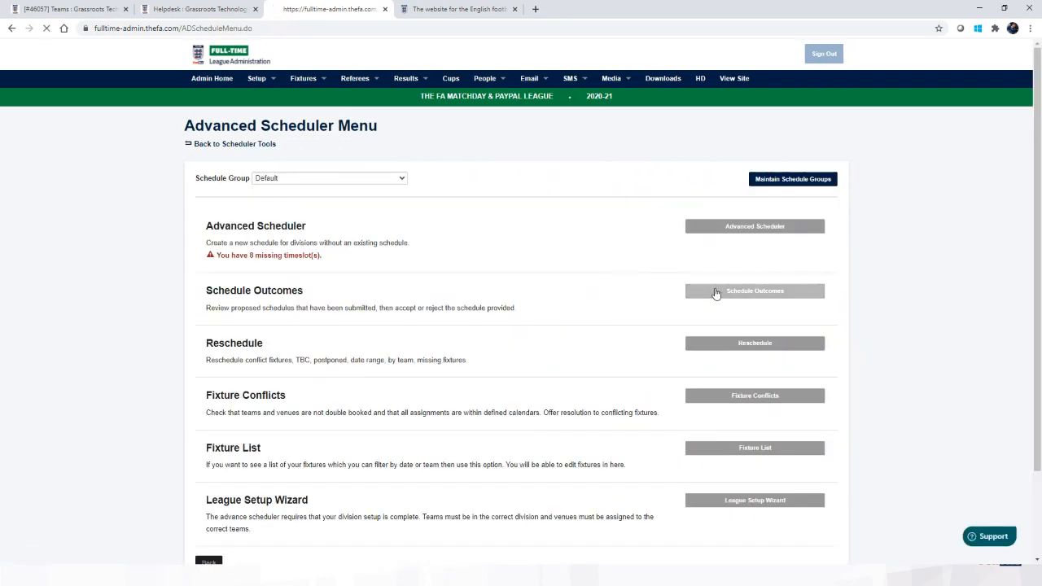
click(715, 293)
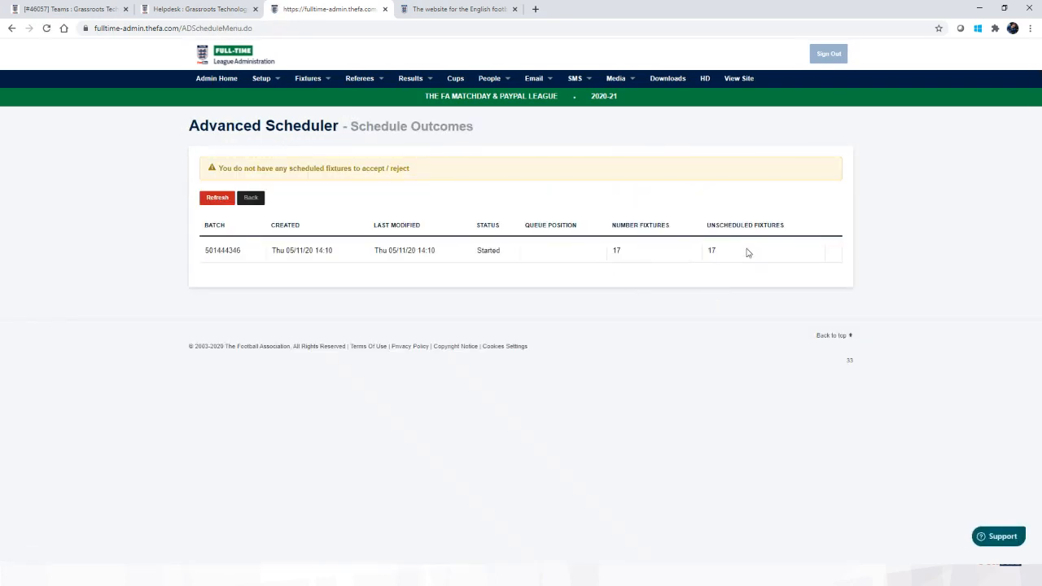